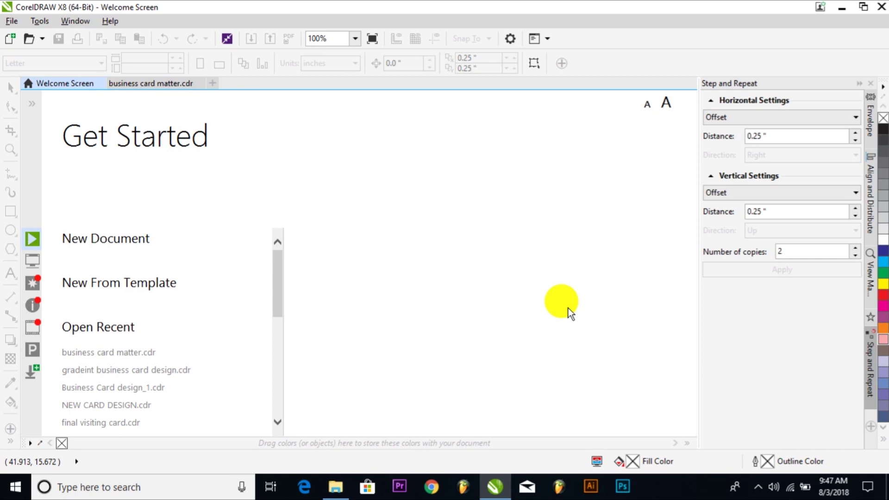
Step: Create a new business-card-size document named "Business card design 2018"
mouse_move(97, 248)
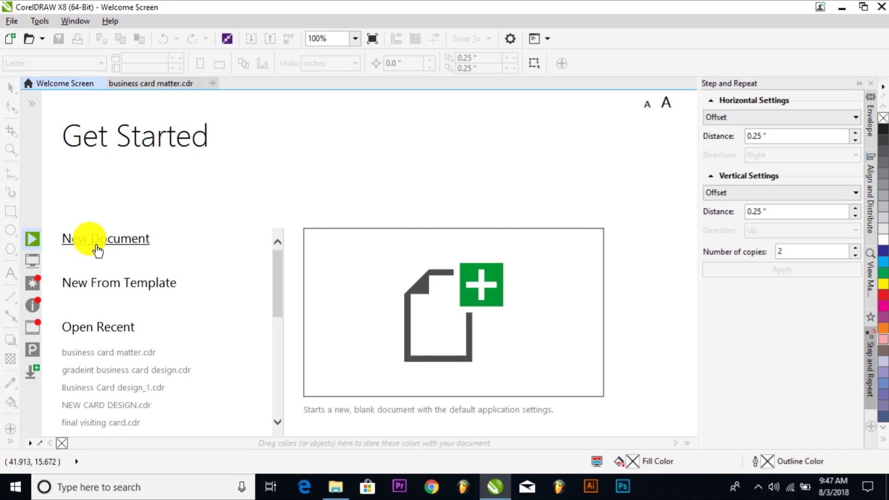
left_click(97, 250)
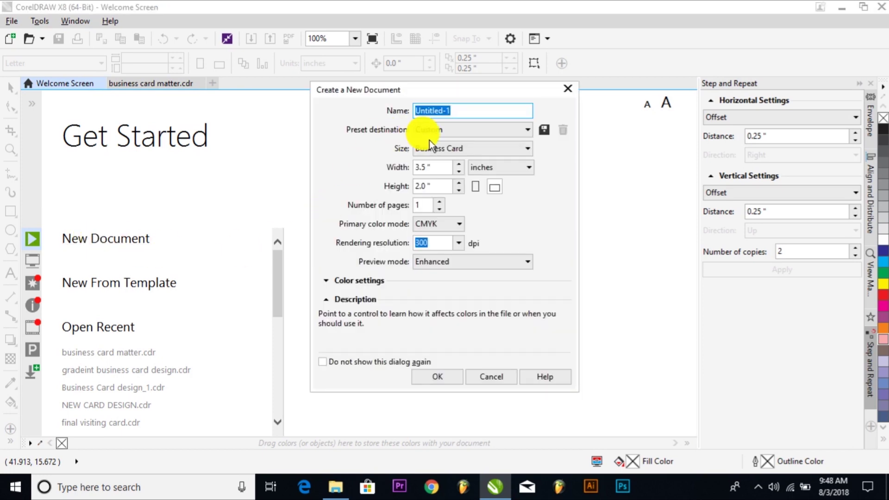
type("Business card design 2018")
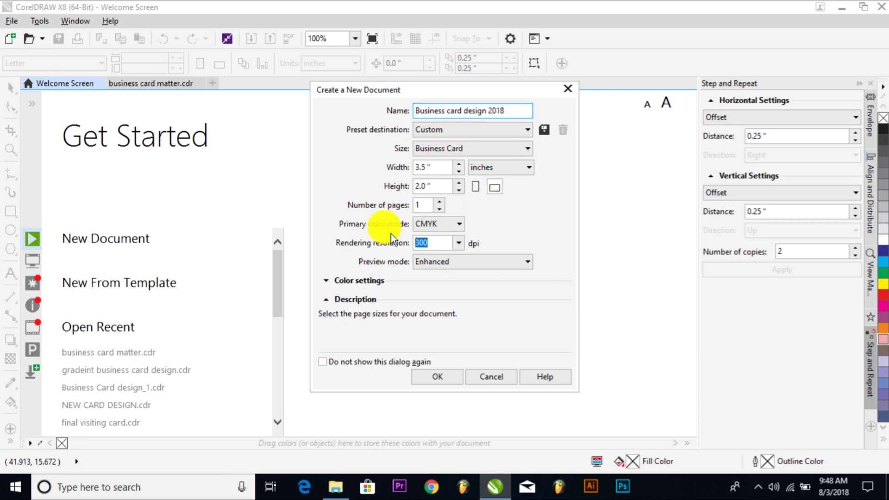
left_click(438, 377)
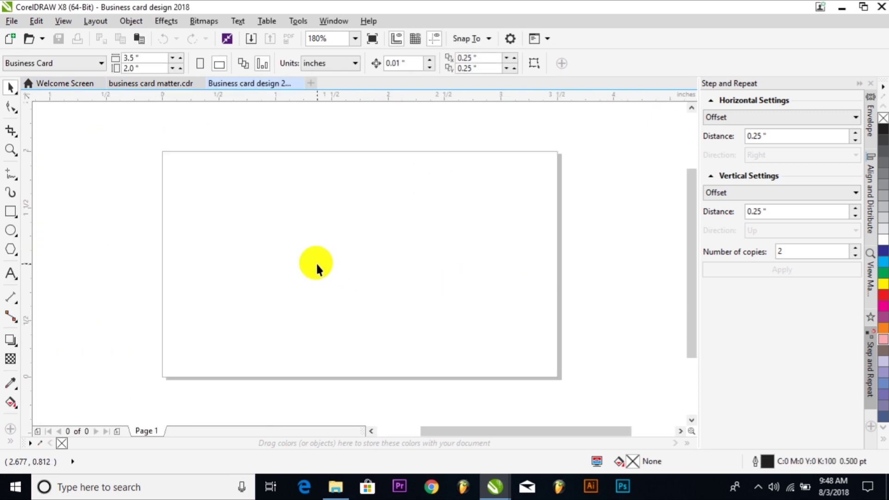
Step: Place two horizontal and two vertical guidelines about 0.07 inches inside the four page edges
left_click_drag(270, 98, 237, 162)
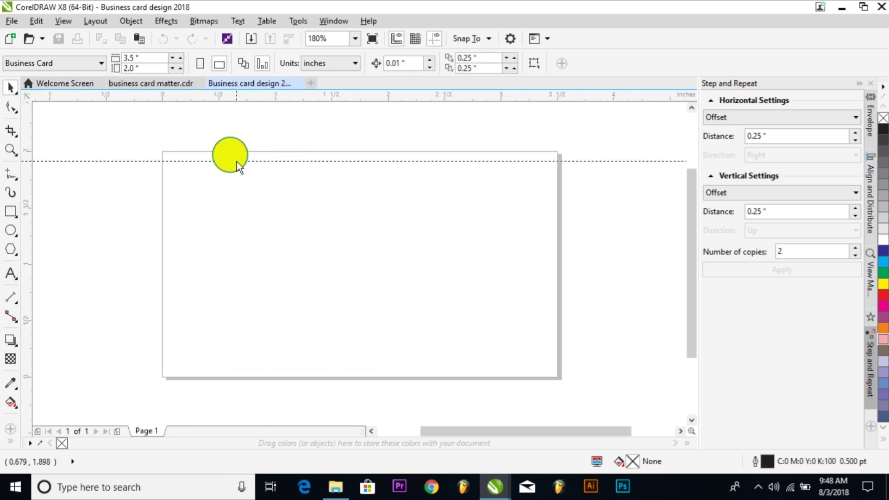
left_click_drag(13, 203, 171, 214)
left_click_drag(226, 94, 207, 368)
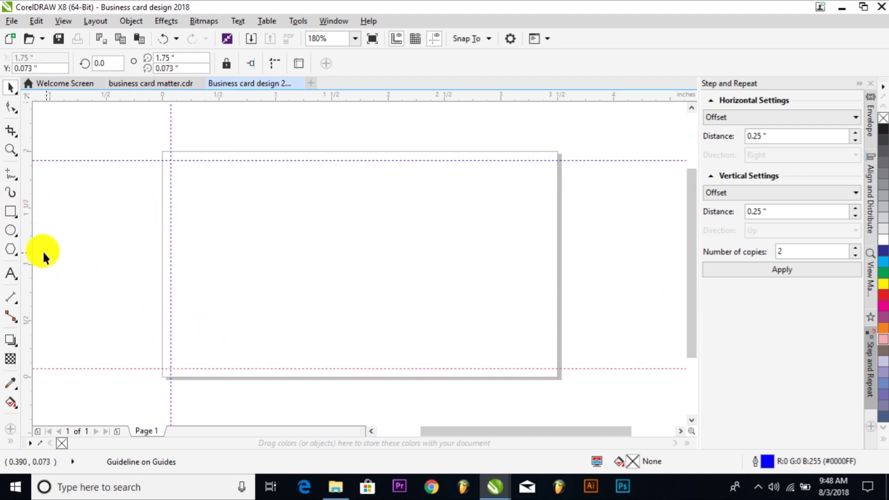
left_click_drag(32, 247, 549, 299)
left_click(526, 276)
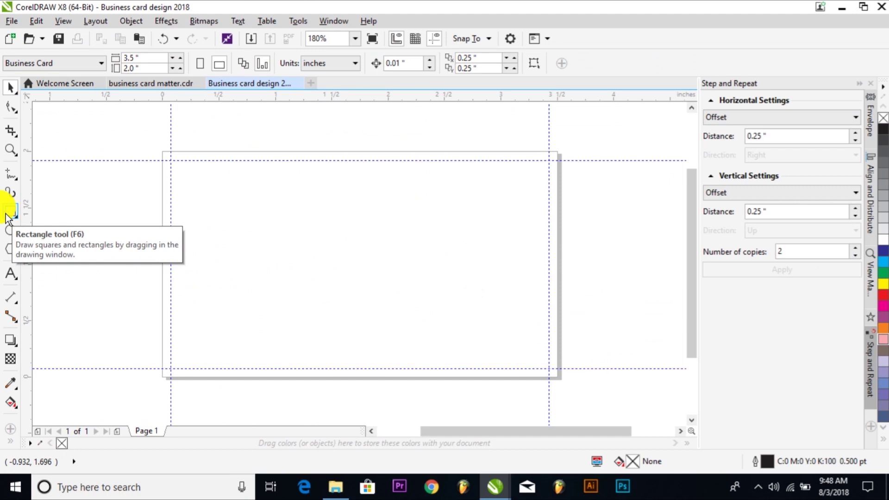
Step: Create a rectangle matching the full page size and convert it to curves
double_click(6, 216)
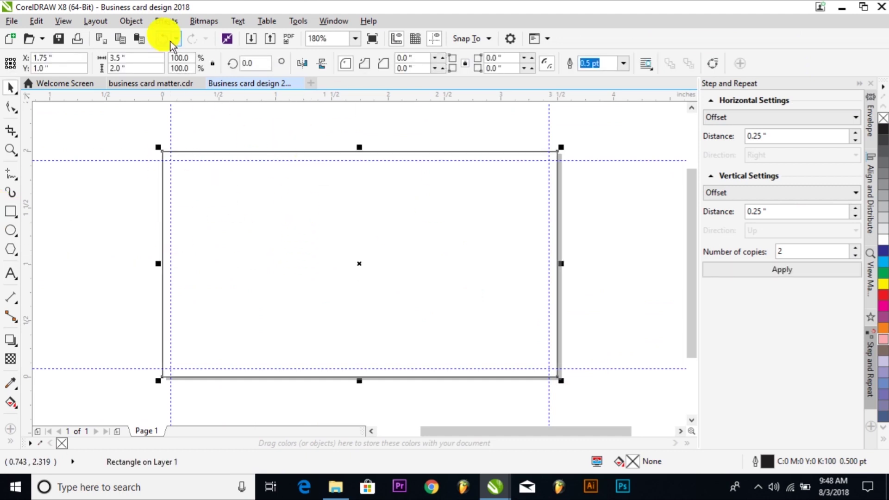
left_click(131, 21)
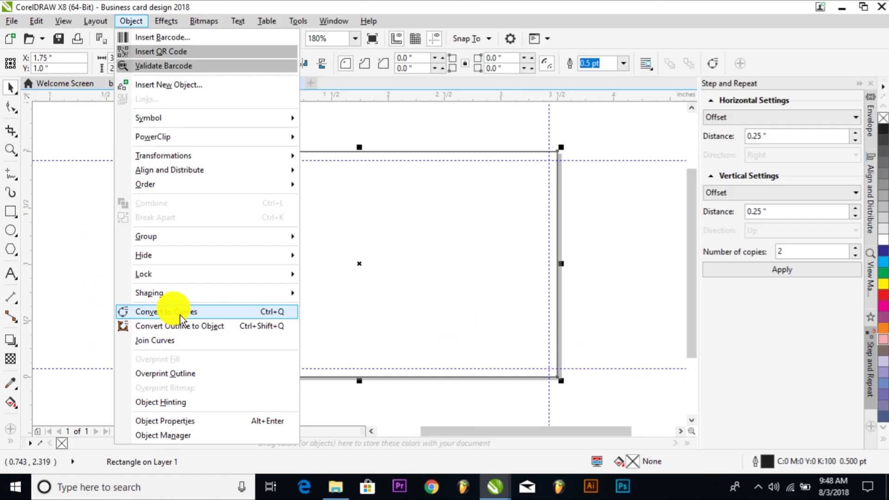
left_click(180, 314)
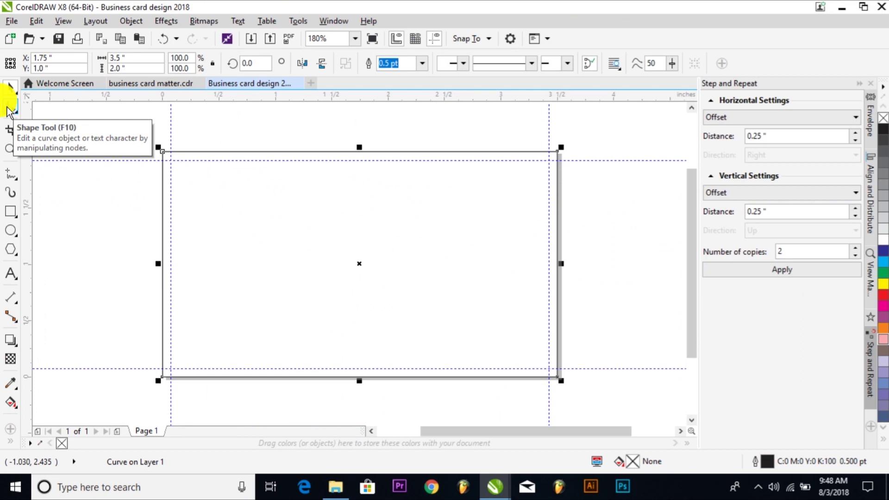
Step: Delete the node at the rectangle's upper-left corner to turn it into a triangle
left_click(28, 107)
left_click_drag(254, 160, 608, 333)
left_click_drag(203, 183, 199, 175)
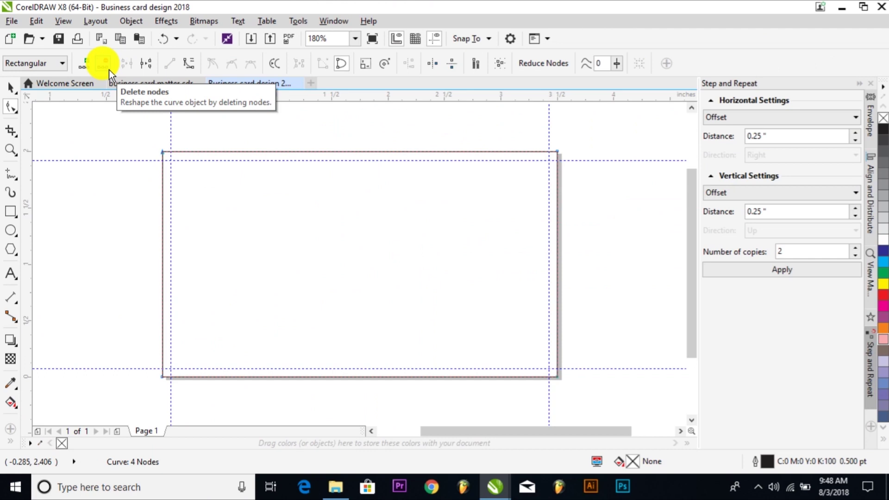
left_click(109, 70)
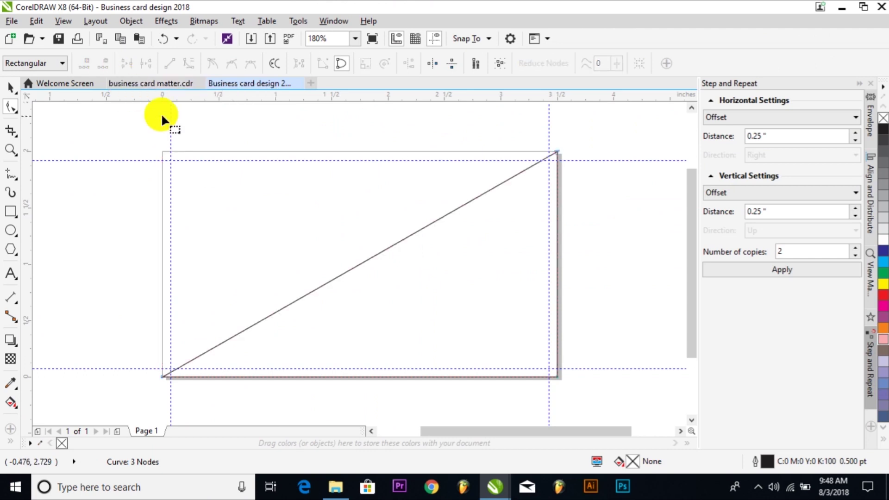
key("space")
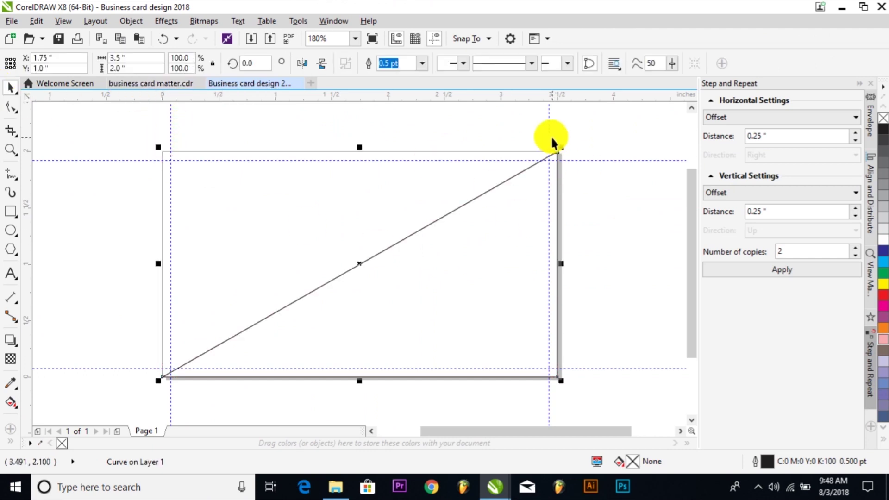
Step: Convert the triangle's diagonal side to a curve and bend it outward toward the page's upper-left corner
left_click(13, 108)
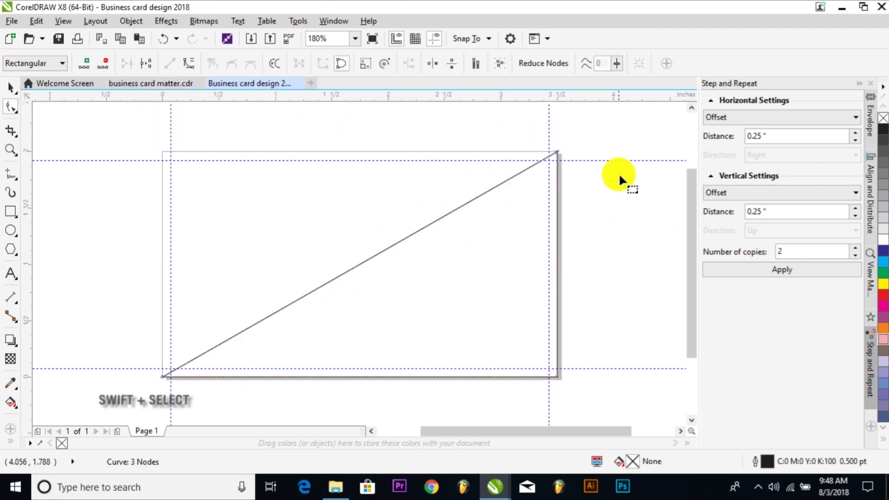
left_click_drag(118, 339, 174, 383)
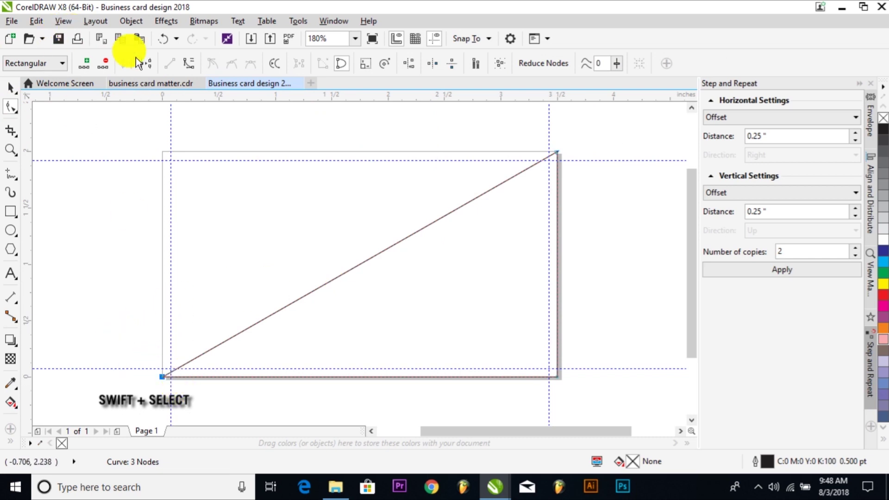
left_click(187, 64)
left_click_drag(378, 251, 319, 217)
key("space")
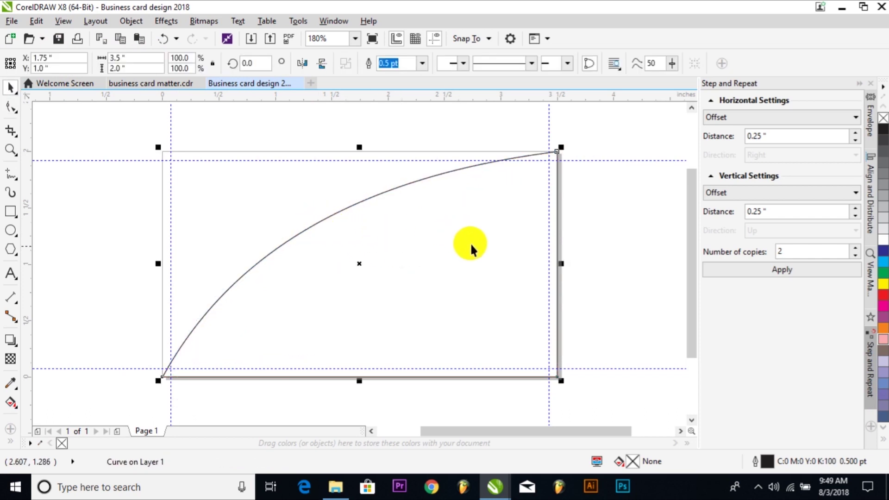
Step: Duplicate the curved shape in place and bend the copy's arc slightly below the original arc
left_click(37, 20)
left_click(65, 117)
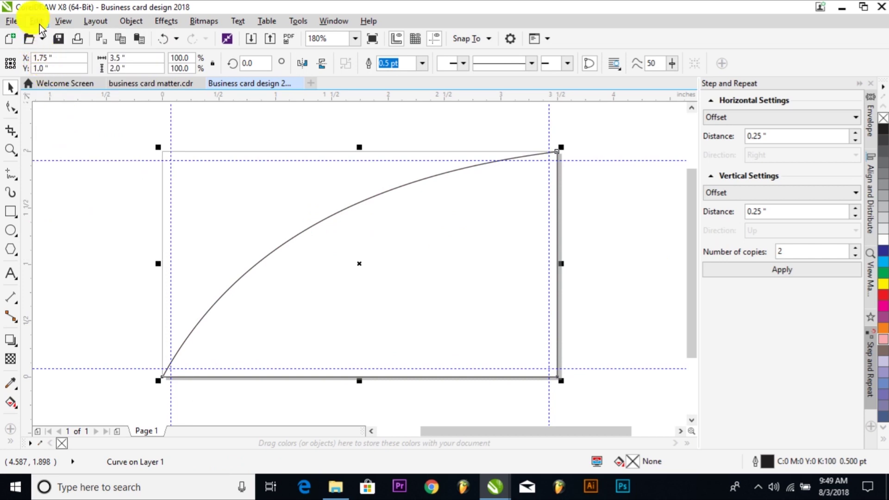
left_click(39, 22)
left_click(60, 130)
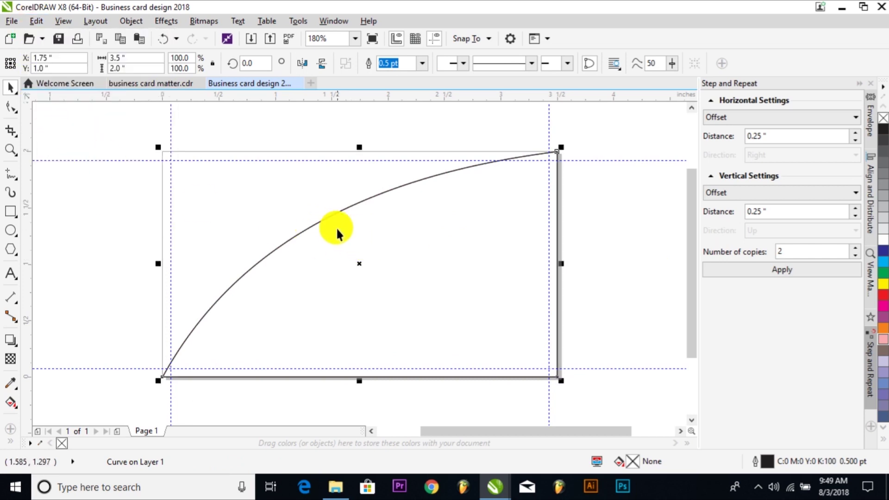
left_click(13, 106)
mouse_move(318, 219)
left_mouse_down()
mouse_move(329, 229)
mouse_move(341, 221)
mouse_move(321, 234)
mouse_move(327, 227)
left_mouse_up()
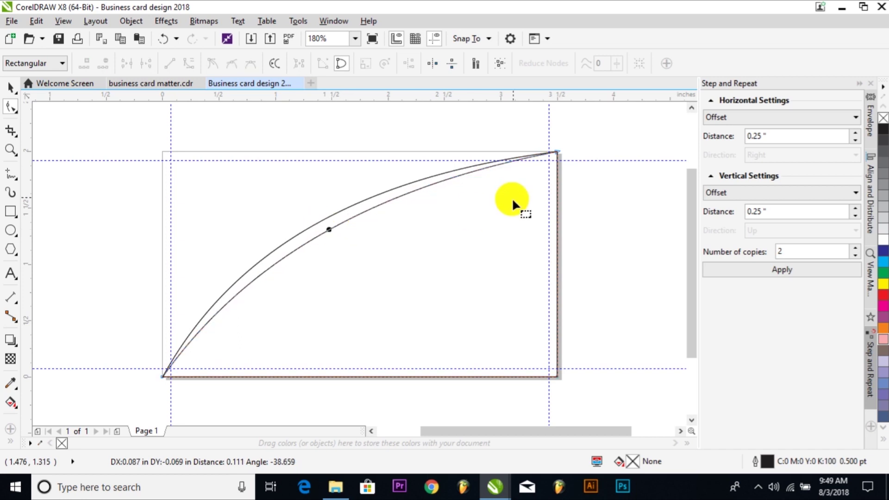
key("space")
Step: Duplicate the second curved shape in place and bend its arc slightly lower to form a third arc
left_click(36, 21)
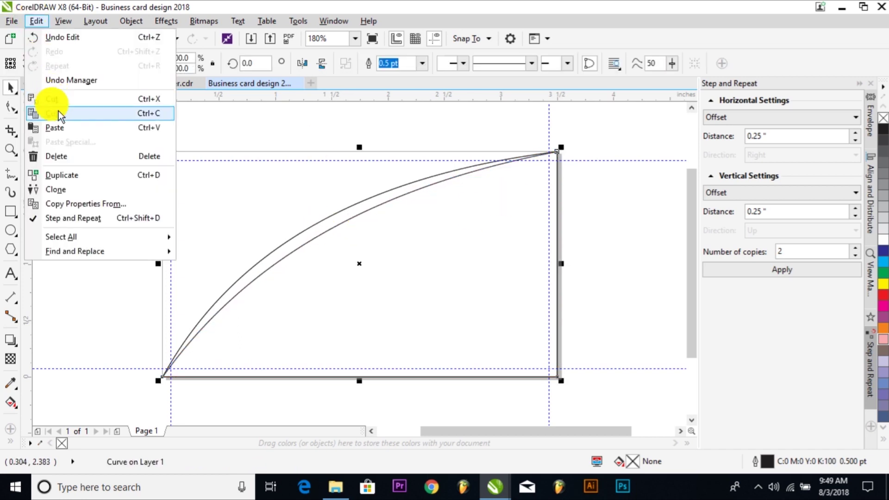
left_click(57, 113)
left_click(35, 22)
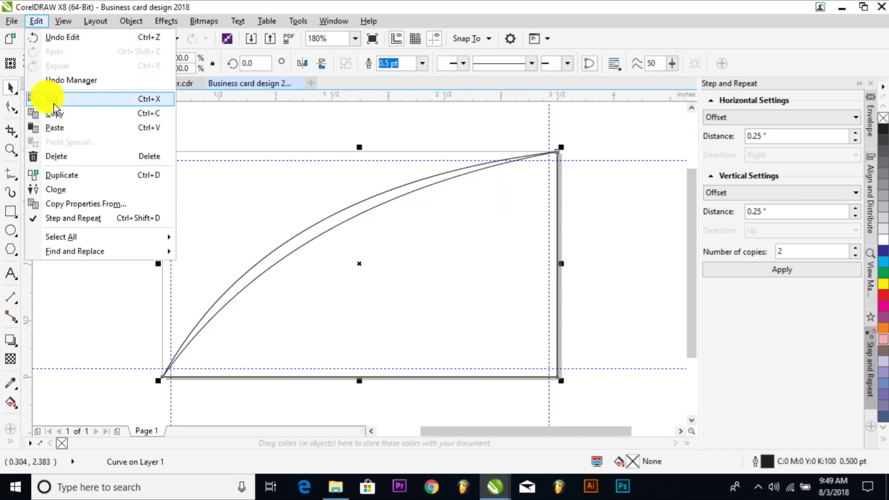
left_click(56, 127)
key("F10")
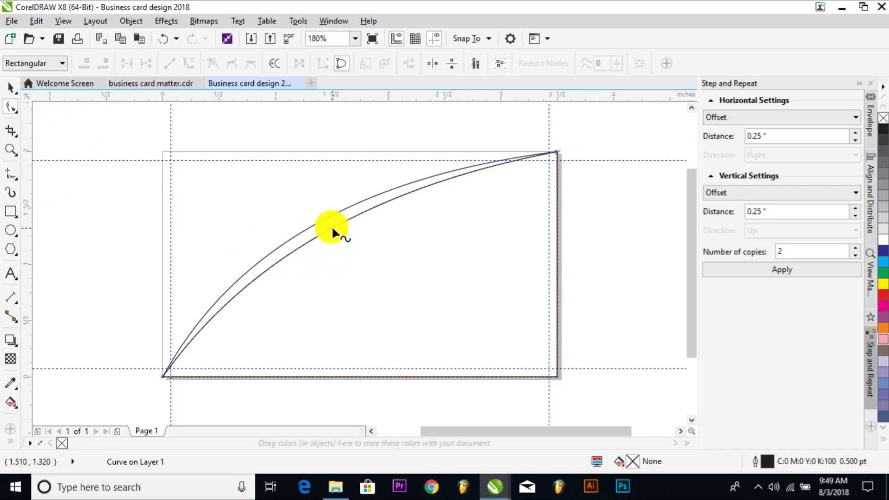
left_click_drag(332, 229, 338, 235)
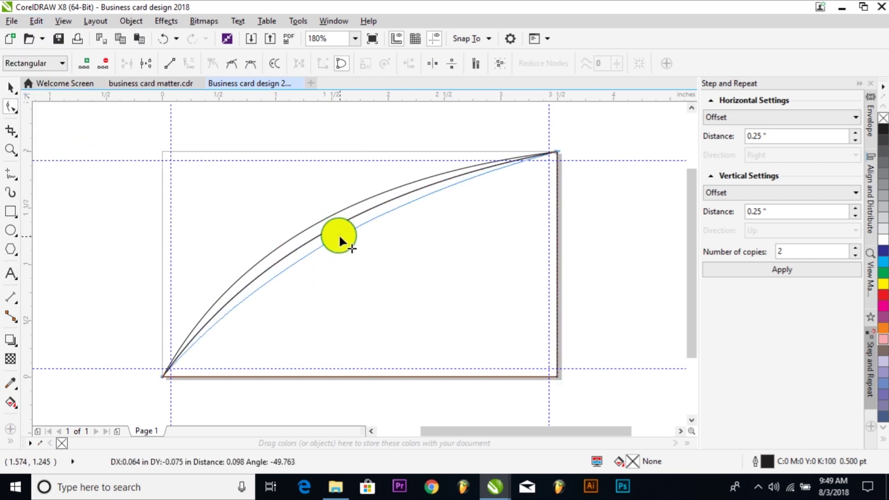
left_click_drag(338, 235, 338, 234)
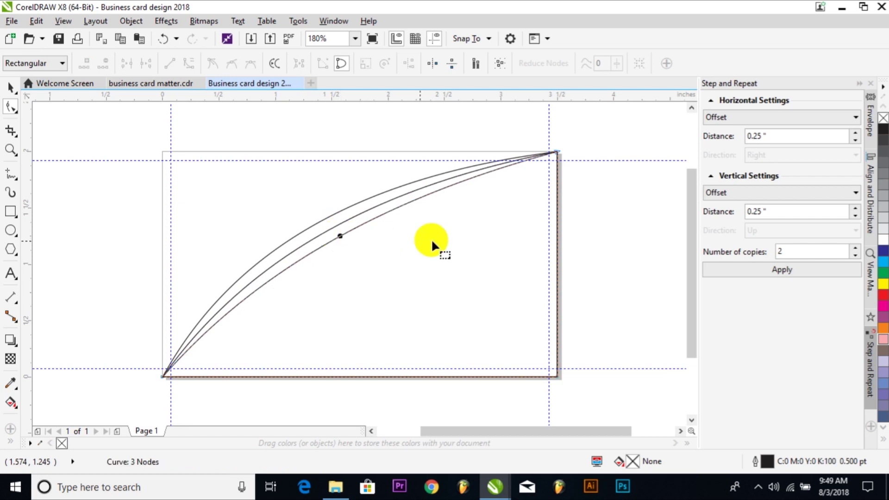
key("space")
key("F10")
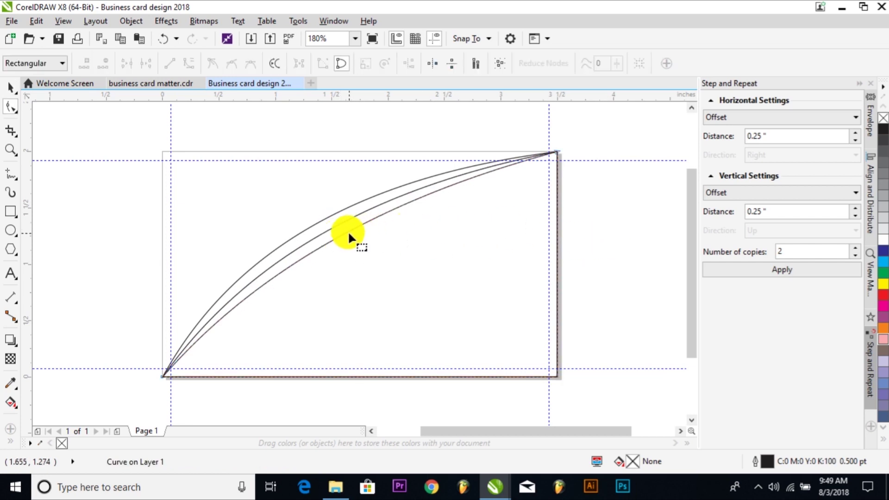
key("space")
left_click(650, 244)
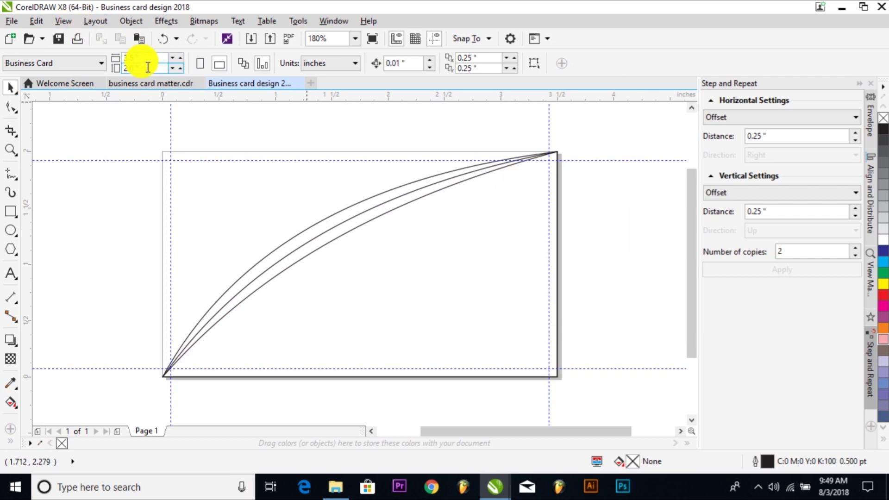
Step: Copy all the logo, QR code, text and contact icon objects from business card matter.cdr
left_click(147, 84)
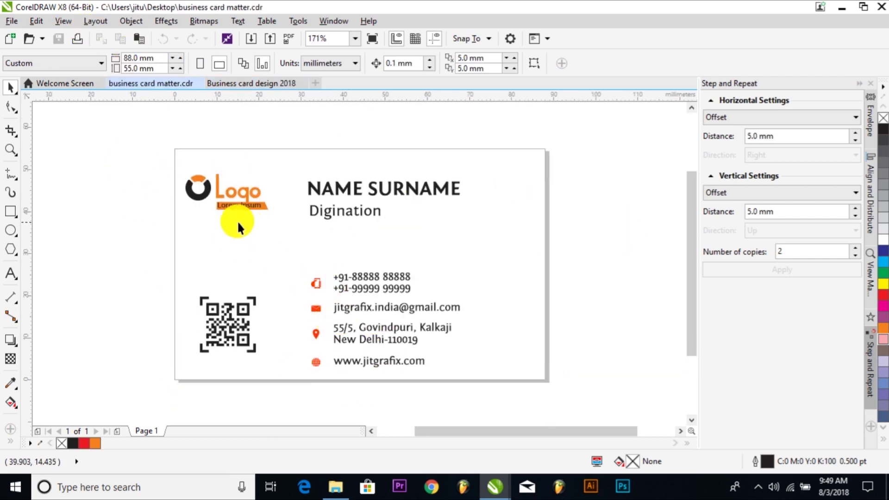
scroll(322, 312, "up", 3)
scroll(322, 313, "down", 5)
left_click_drag(482, 363, 238, 213)
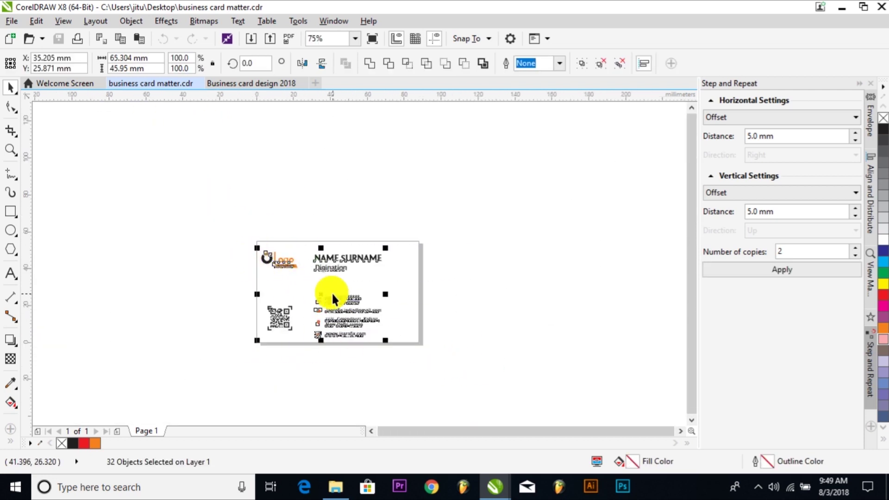
left_click(36, 21)
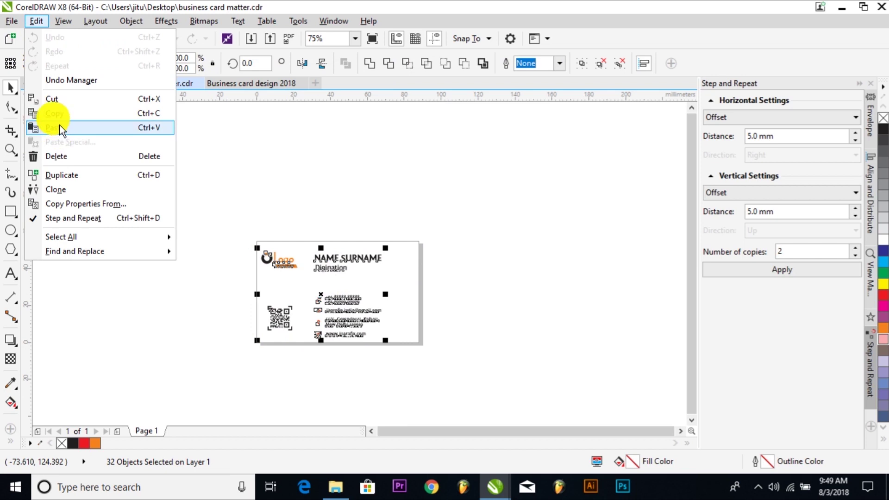
left_click(62, 126)
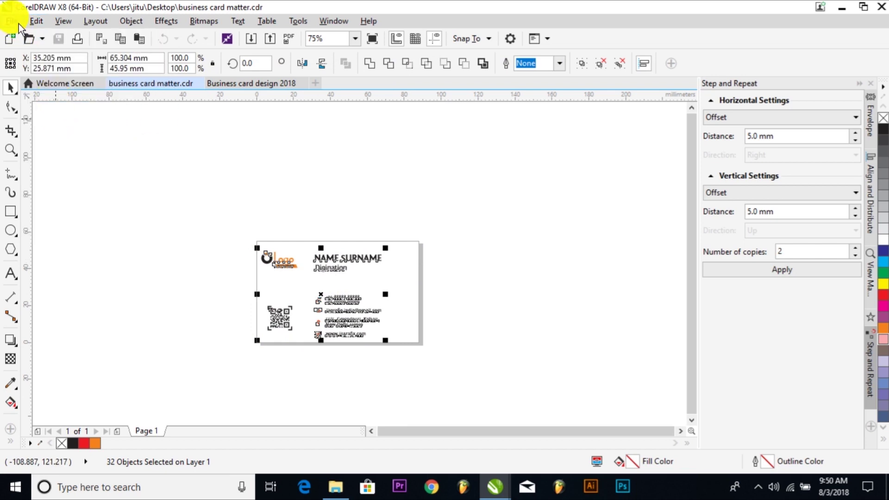
Step: Paste the copied card content into the Business card design 2018 document and move it off the page's left side
left_click(244, 87)
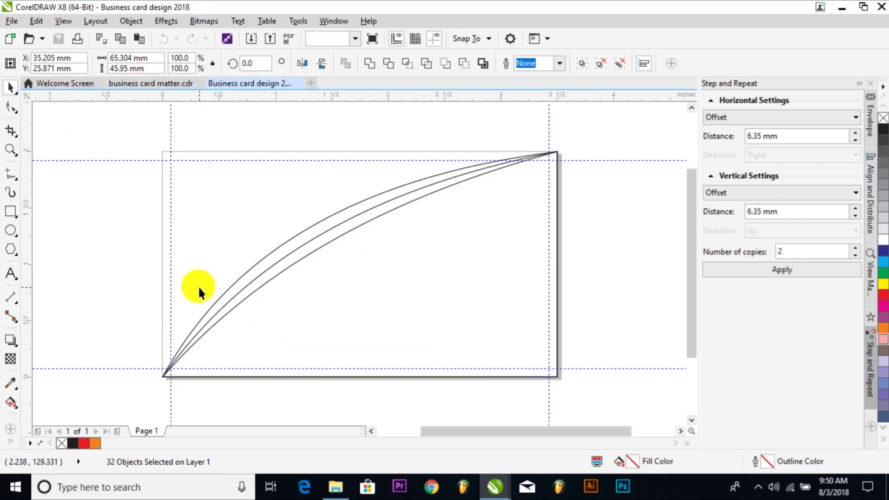
key("ctrl+v")
scroll(275, 271, "down", 2)
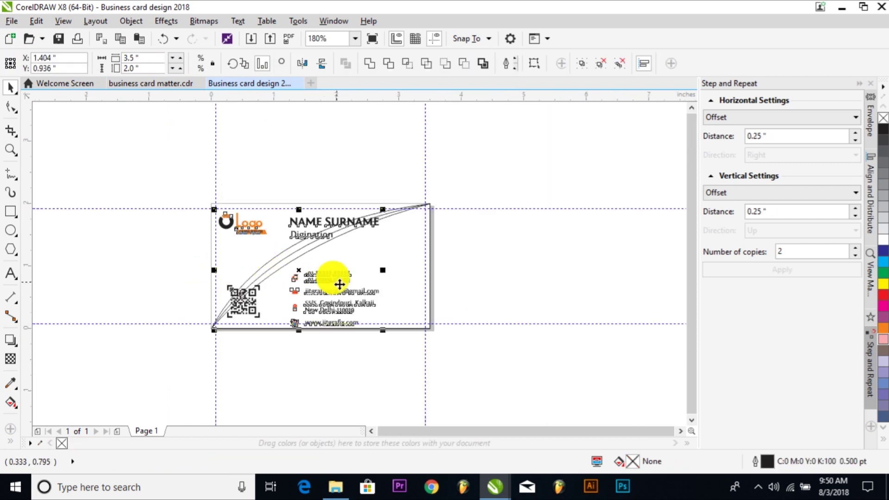
left_click_drag(332, 276, 107, 328)
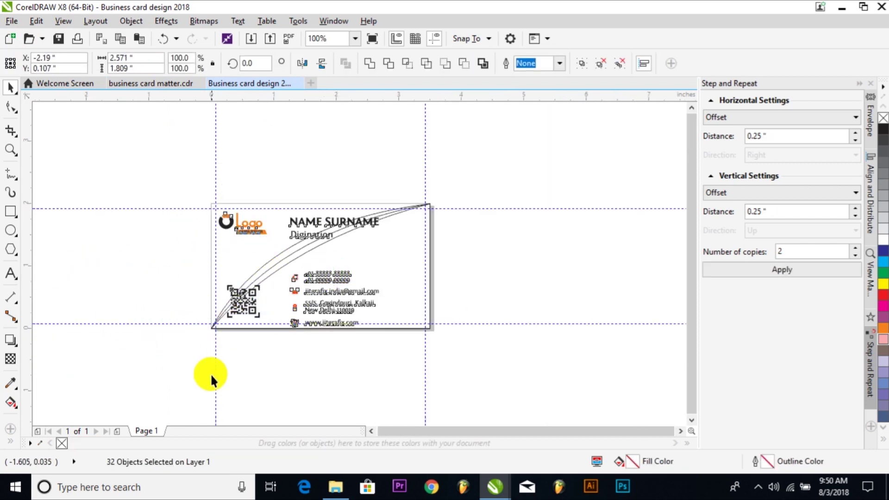
left_click(184, 370)
Step: Convert the phone icon's fill to the CMYK colour model
left_click(71, 331)
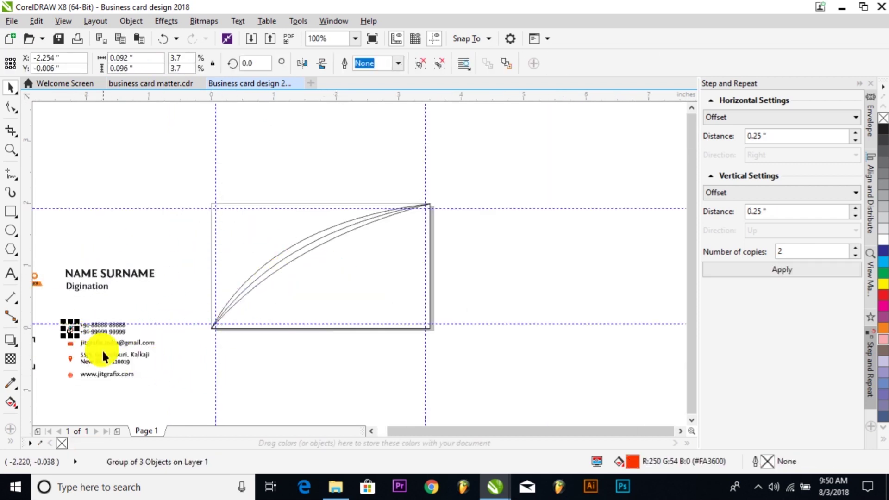
double_click(632, 461)
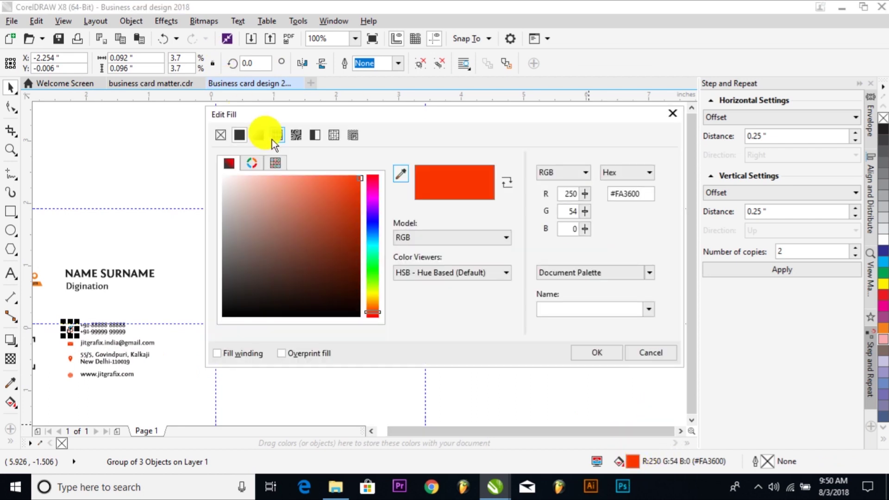
left_click(557, 174)
left_click(556, 203)
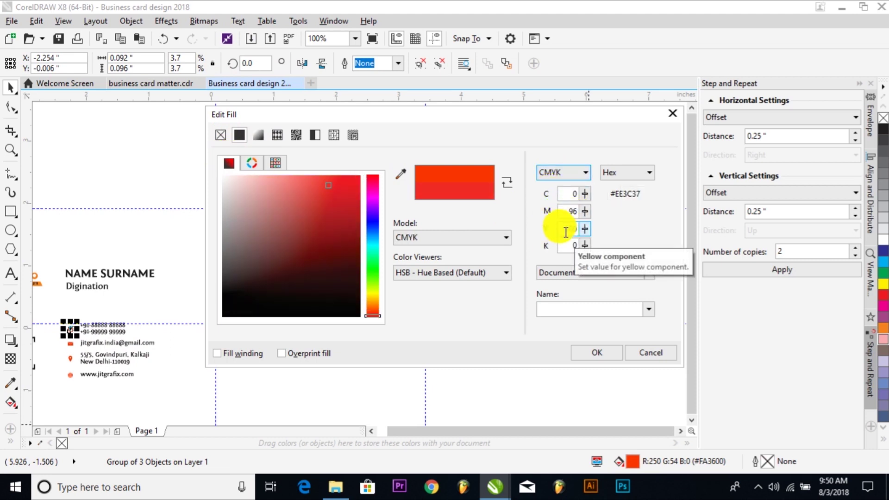
left_click(594, 351)
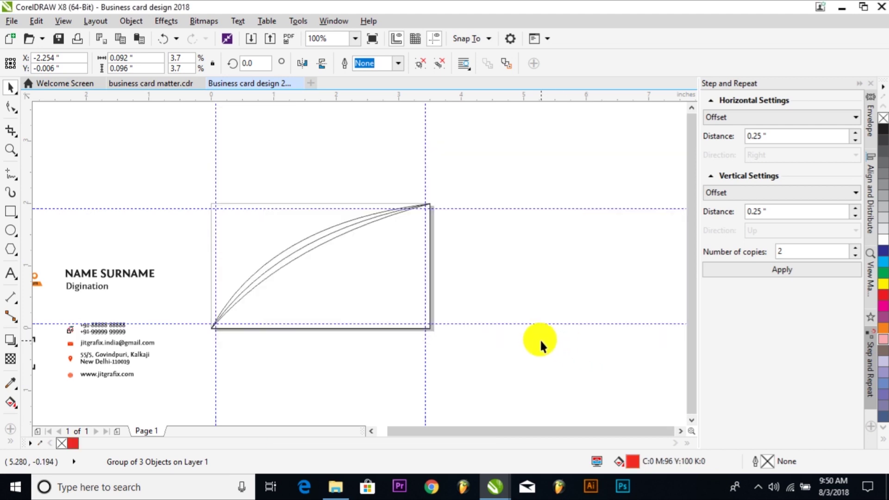
left_click(537, 335)
scroll(537, 335, "down", 1)
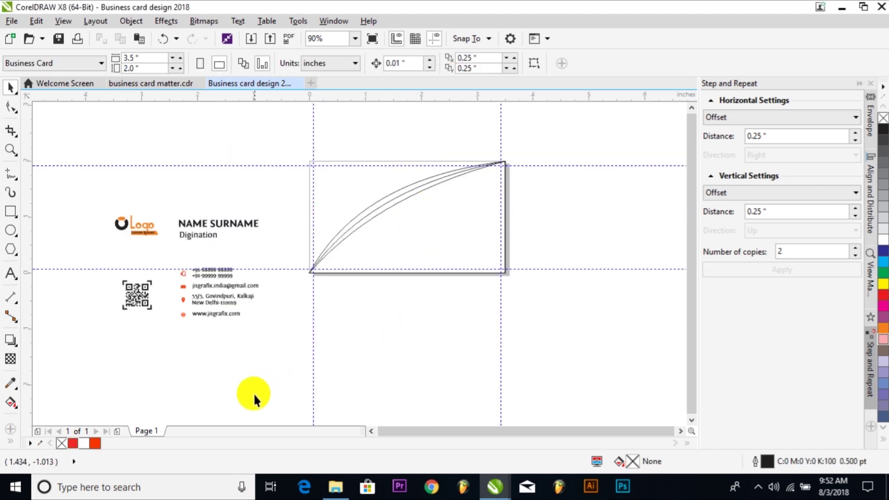
Step: Fill the innermost curved shape with orange-red #FA3600 and the middle curved shape with black
left_click(410, 193)
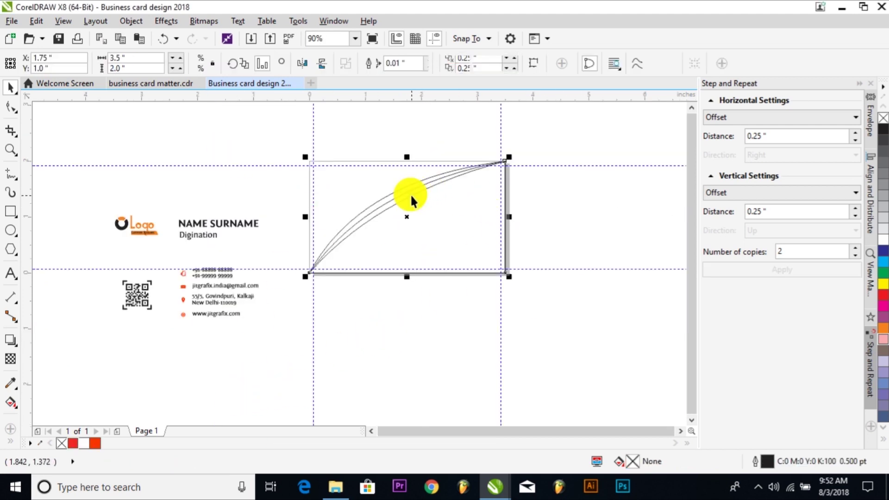
left_click(96, 445)
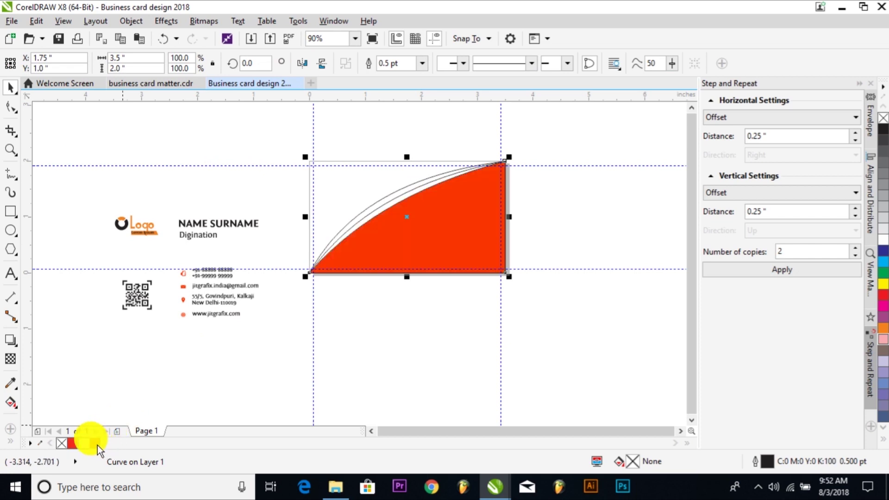
left_click(576, 283)
left_click(382, 205)
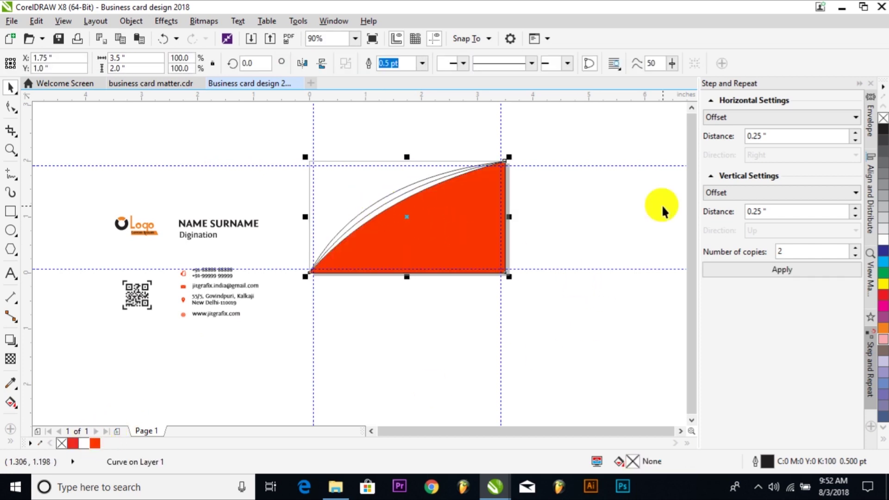
left_click(883, 130)
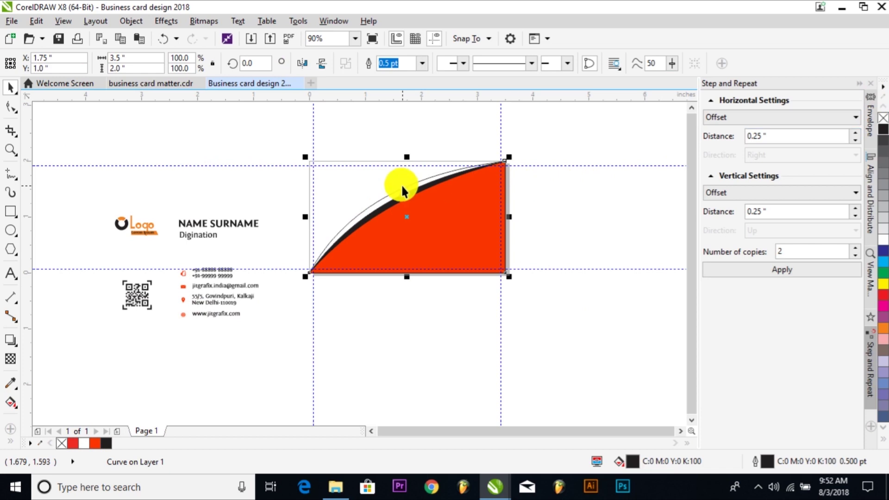
Step: Fill the outermost curved shape with the orange-red #FA3600
left_click(401, 189)
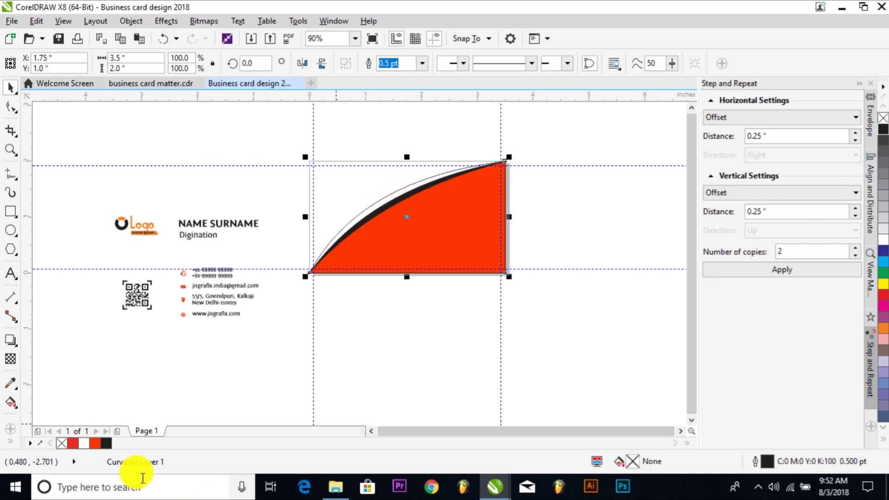
left_click(94, 444)
left_click(425, 351)
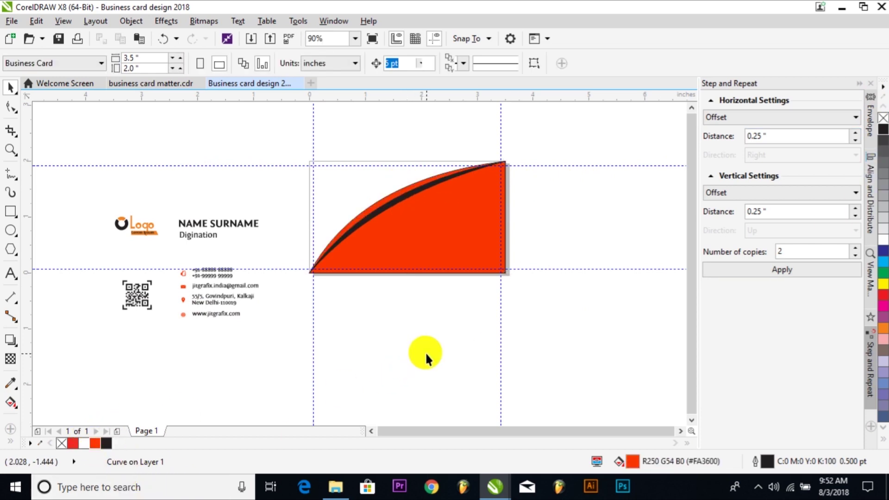
Step: Apply a black-to-white linear fountain fill to the middle curved shape and open its fill settings
scroll(398, 173, "up", 3)
left_click(395, 217)
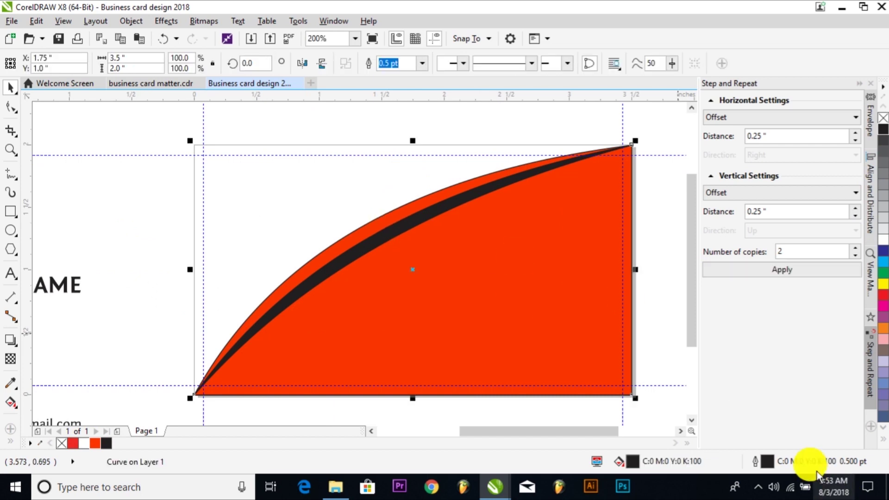
left_click(11, 401)
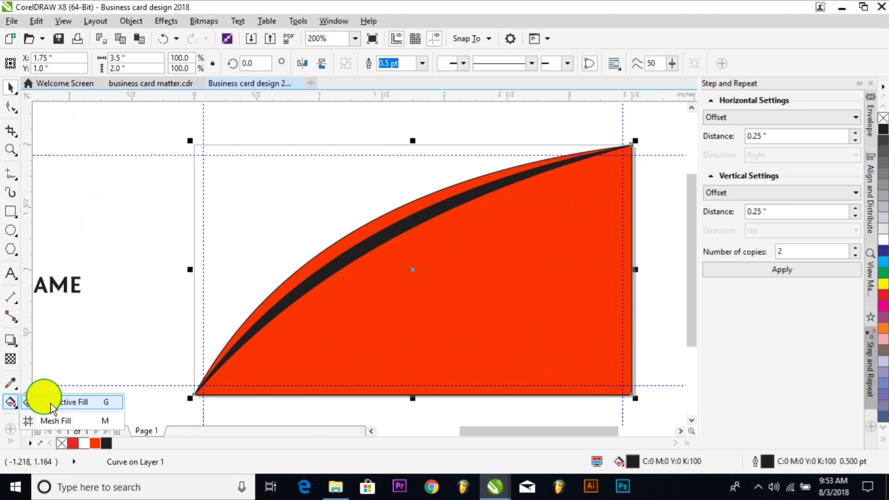
left_click(51, 403)
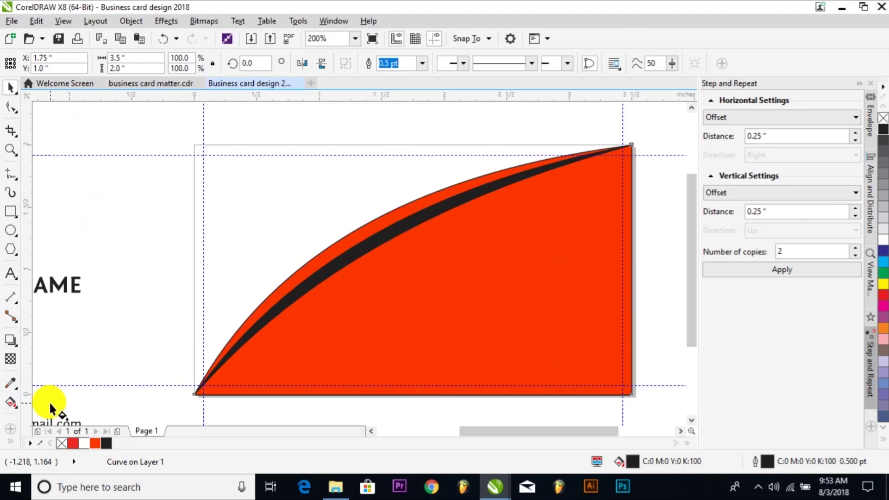
left_click(53, 66)
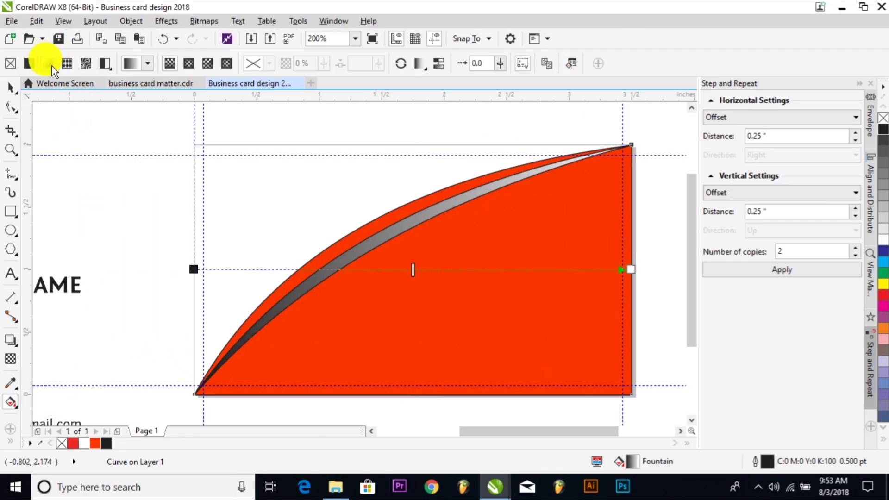
double_click(637, 463)
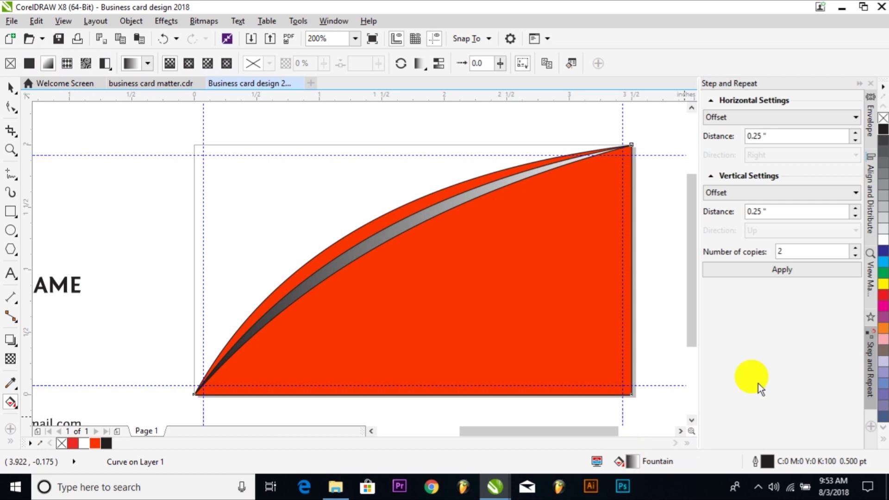
left_click(646, 218)
type("-")
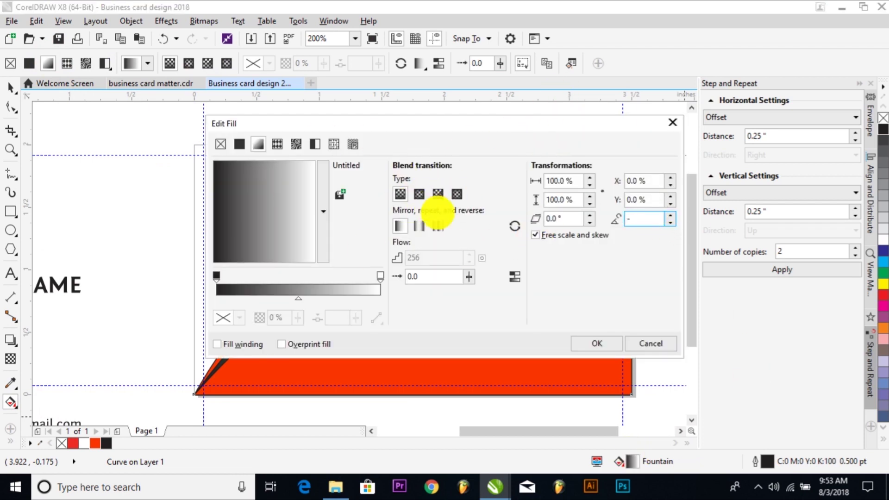
type("0")
key("Tab")
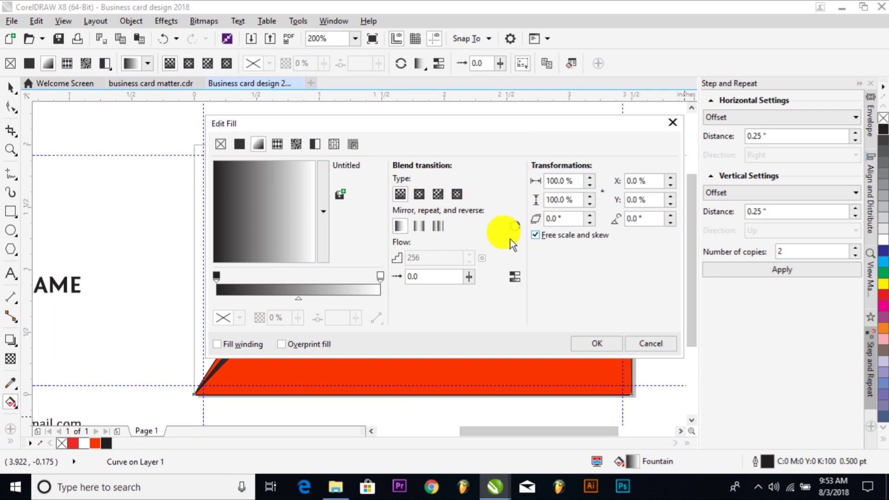
left_click(671, 215)
left_click(670, 215)
left_click(670, 215)
Step: Set the middle shape's fountain fill rotation to -90°
left_click_drag(667, 218, 607, 207)
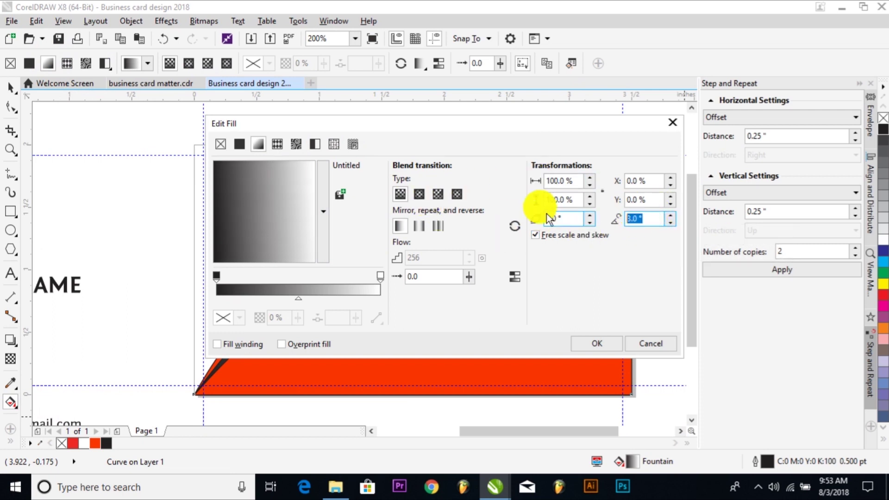
type("-90")
key("Tab")
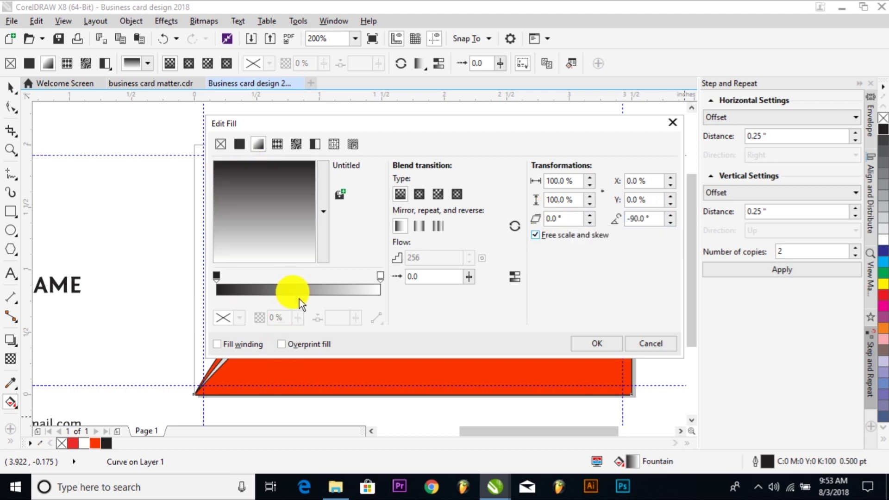
Step: Add a white colour node to the middle shape's gradient at 67% and shift it to 54%
double_click(326, 284)
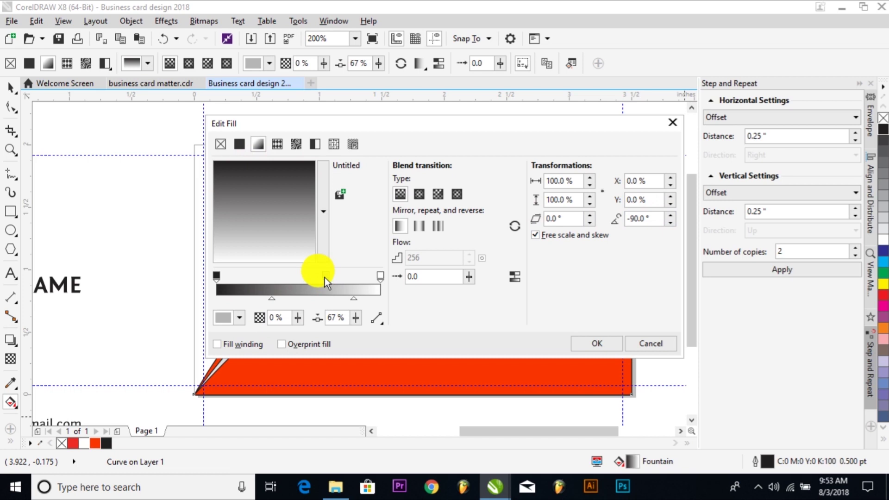
left_click(237, 315)
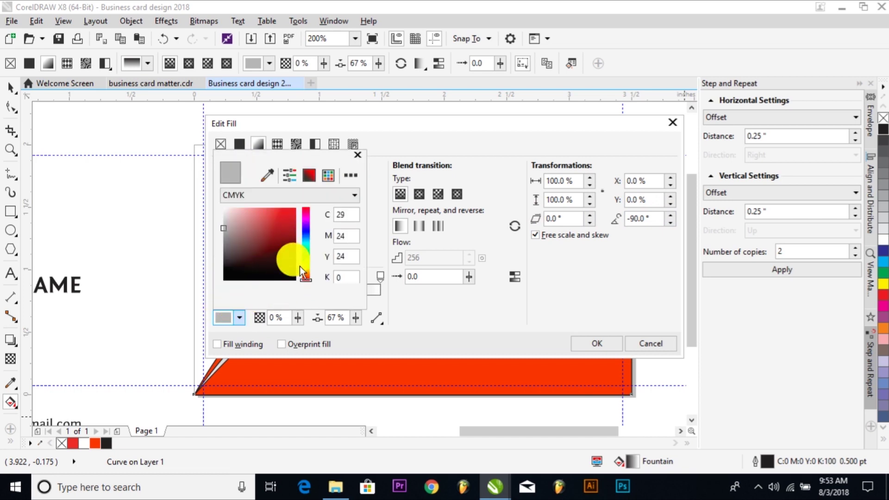
left_click_drag(232, 216, 218, 192)
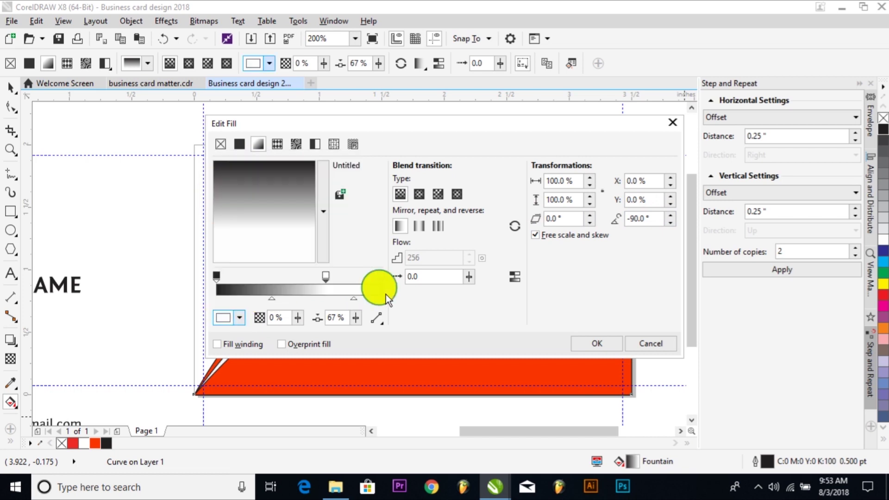
left_click(591, 344)
left_click_drag(411, 309, 406, 280)
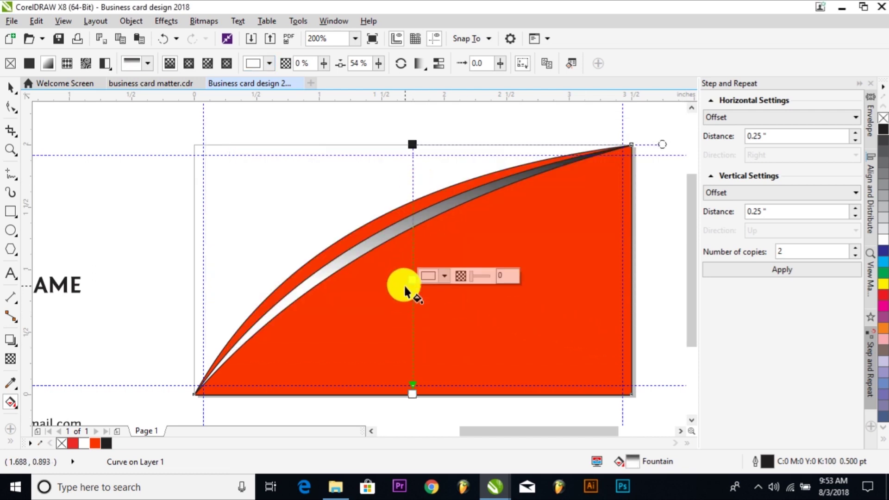
key("space")
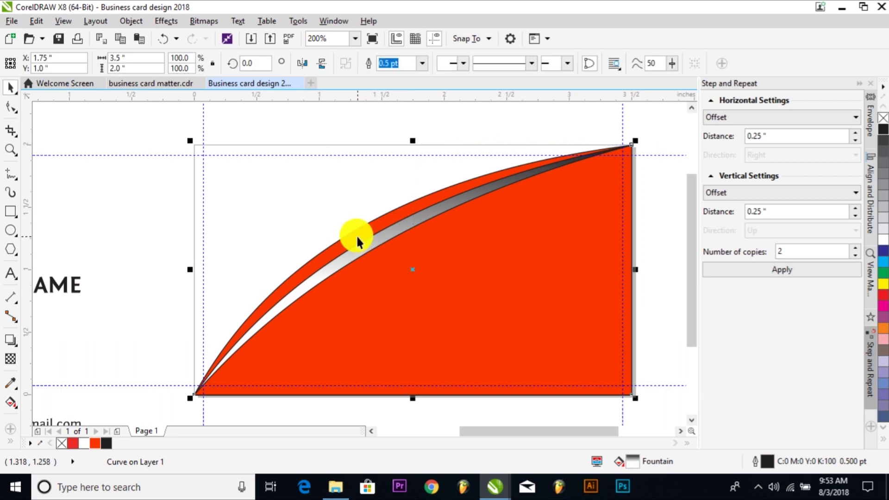
left_click(186, 241)
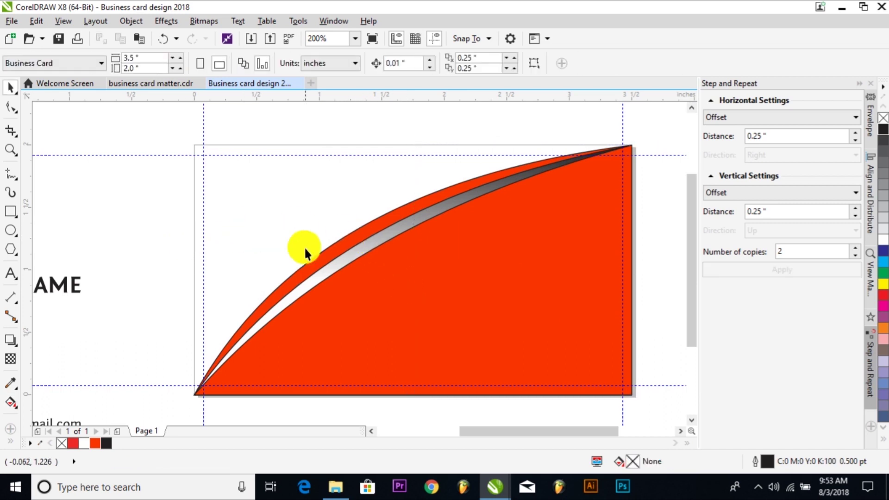
Step: Apply an orange-red-to-white linear fountain fill to the outermost curved shape and pull its white end slightly inward
left_click(394, 302)
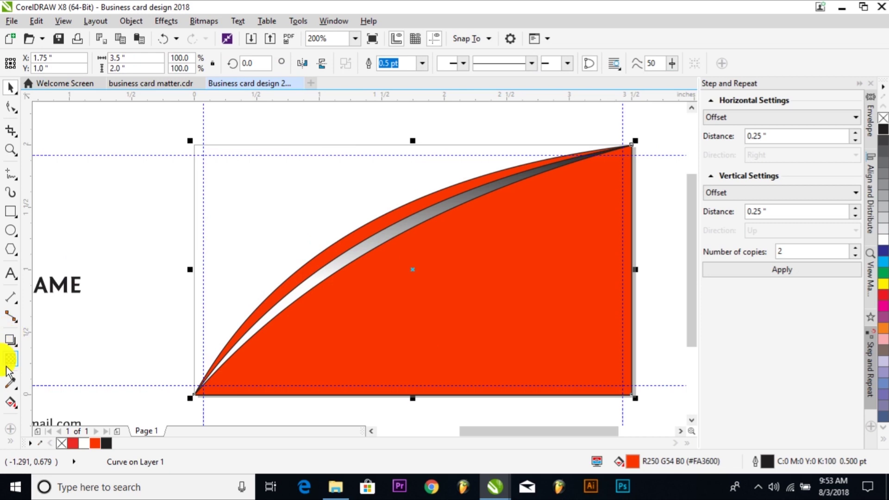
left_click(11, 402)
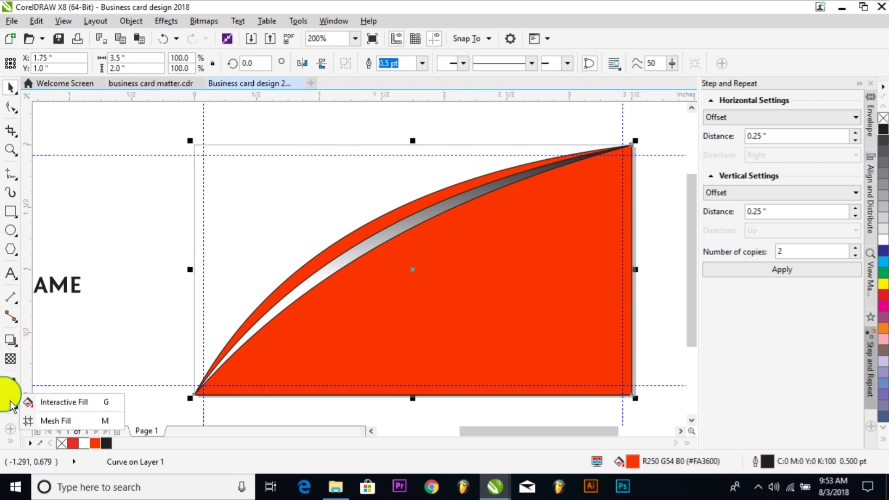
left_click(43, 400)
left_click(48, 63)
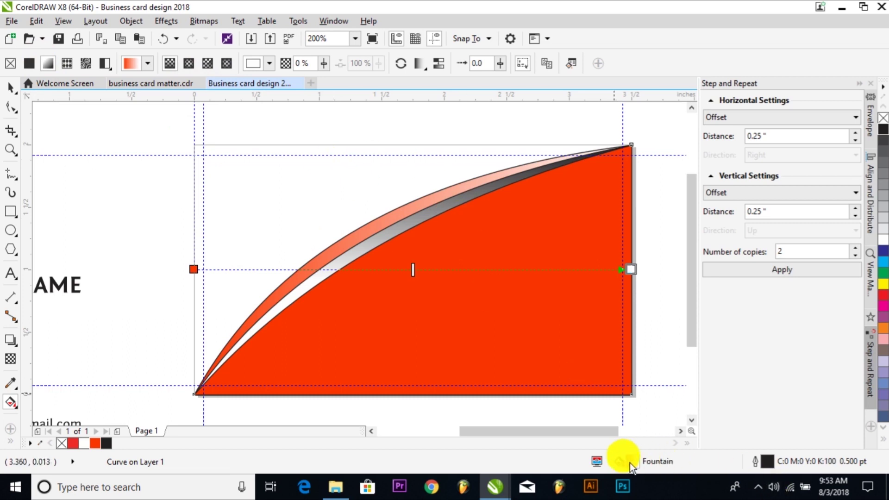
mouse_move(636, 461)
left_mouse_down()
mouse_move(629, 373)
mouse_move(462, 256)
mouse_move(626, 263)
mouse_move(569, 264)
mouse_move(574, 270)
left_mouse_up()
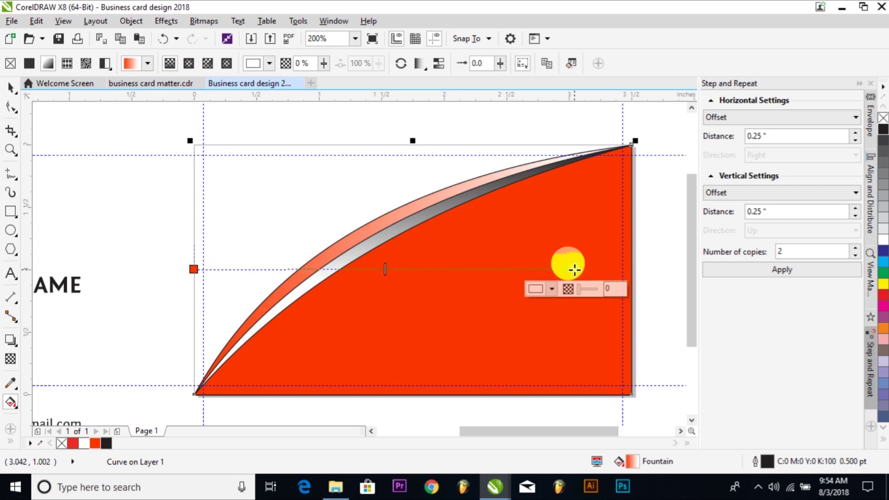
key("space")
left_click(666, 198)
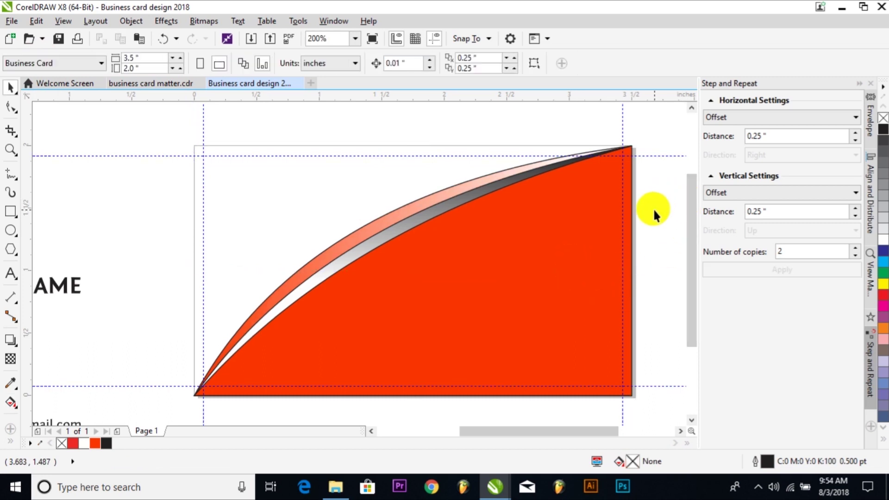
Step: Remove the outlines from all three curved shapes
scroll(184, 398, "down", 2)
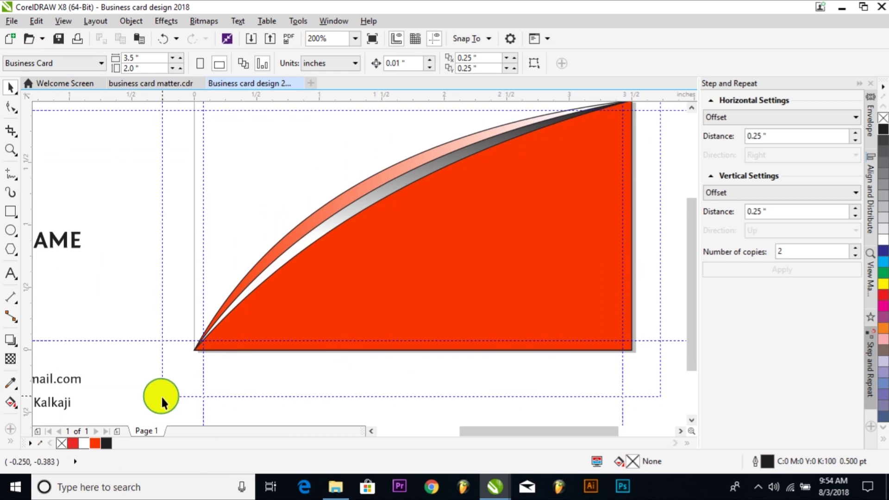
left_click(463, 289)
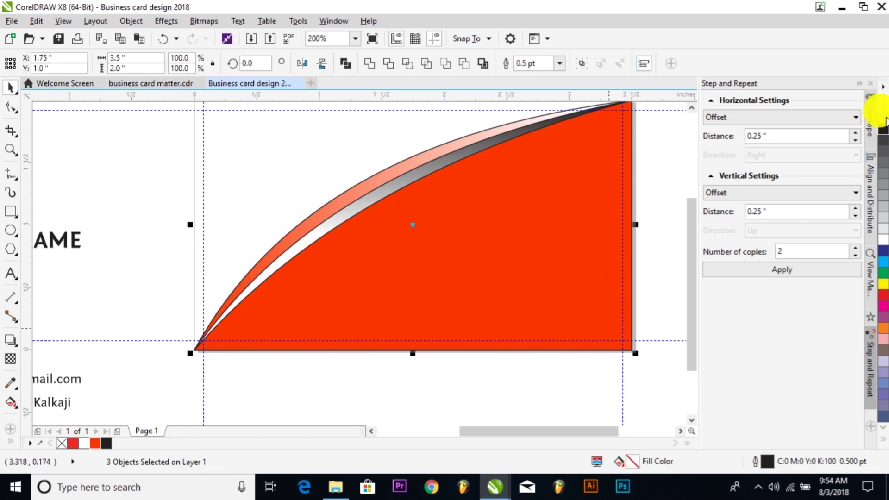
scroll(518, 250, "down", 2)
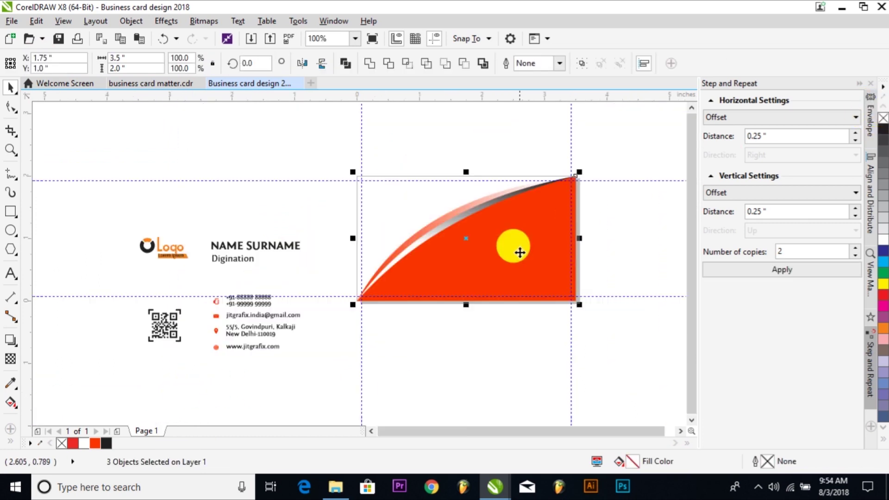
left_click(482, 355)
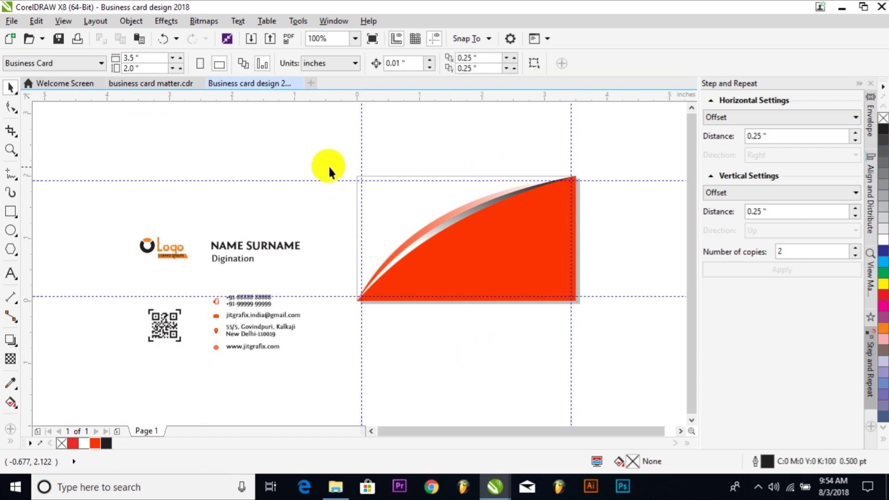
Step: Lower the right corner nodes of all three curved shapes to mid-card height and move their bottom-left nodes about 2.2 inches right
left_click_drag(337, 139, 608, 372)
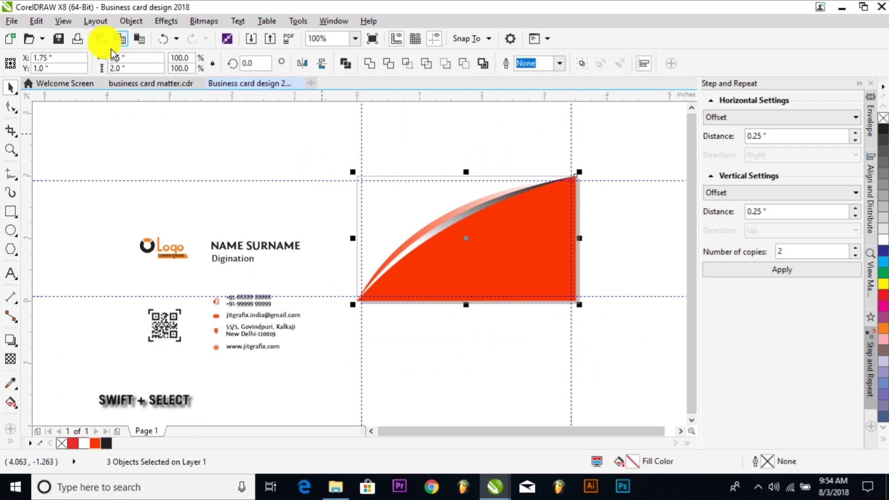
left_click(11, 106)
left_click_drag(524, 151, 579, 230)
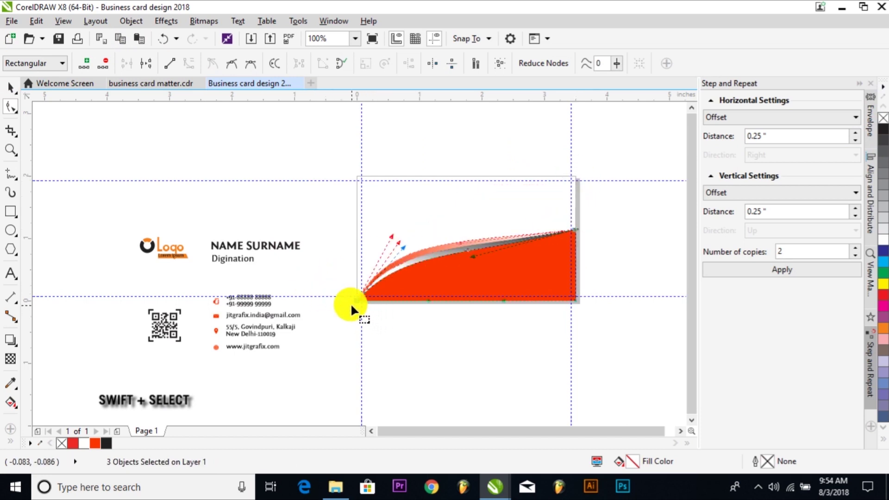
left_click_drag(354, 297, 495, 296)
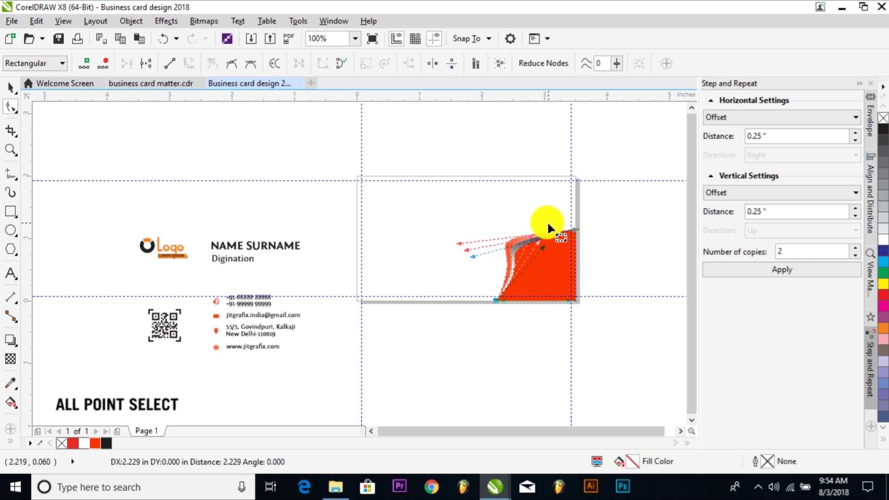
Step: Pull the curve handles of all three shapes outward to form a rounded dome in the card's lower-right area
left_click_drag(474, 255, 477, 228)
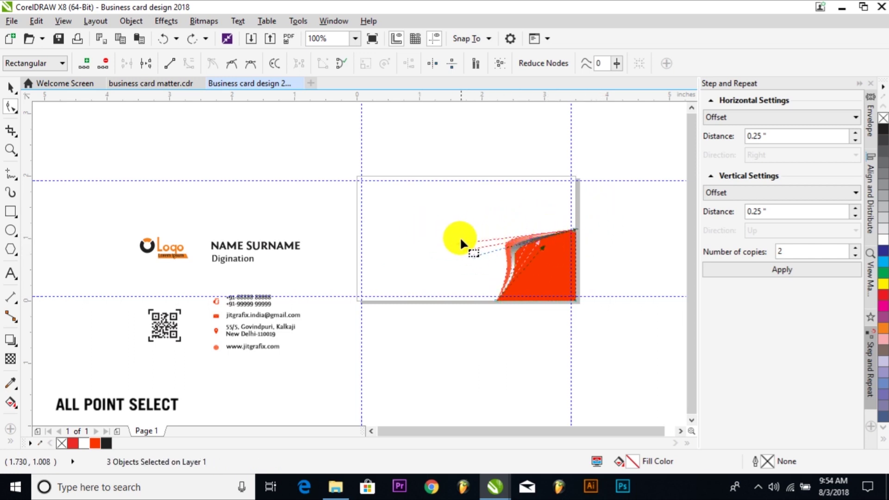
left_click_drag(458, 242, 443, 215)
left_click_drag(463, 285, 515, 319)
left_click_drag(543, 250, 439, 278)
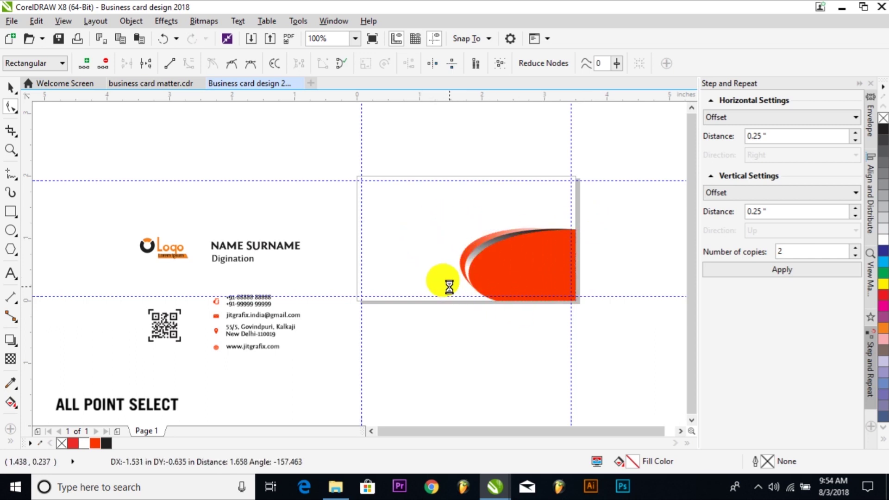
Step: Refine the three-shape dome by raising its right corner nodes, extending its base to the left and adjusting the curve handles
left_click_drag(553, 199, 571, 204)
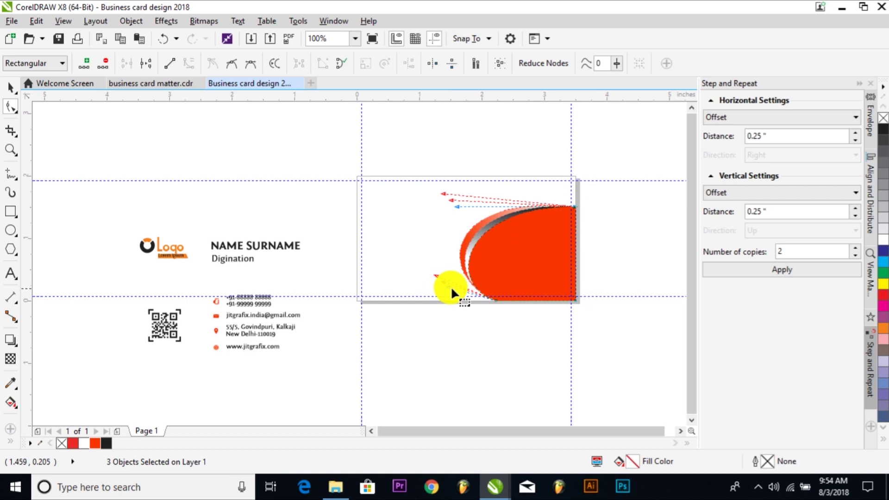
left_click_drag(457, 204, 457, 215)
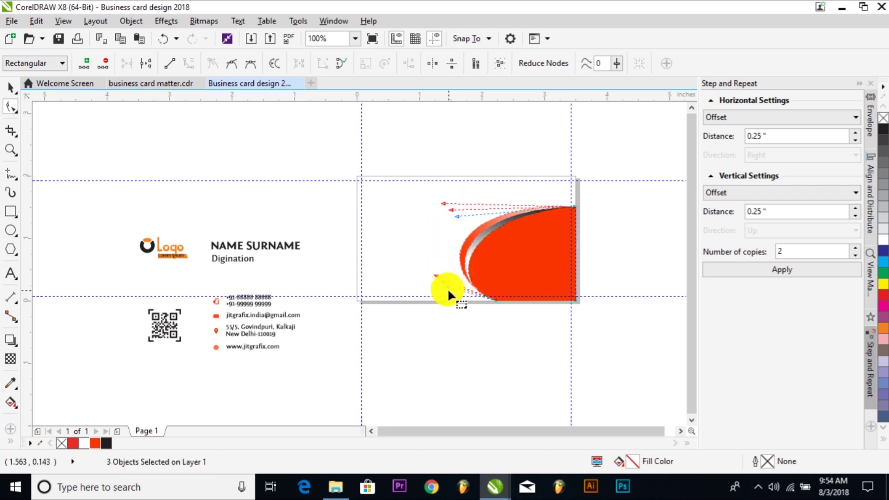
left_click_drag(446, 285, 595, 183)
left_click(529, 322)
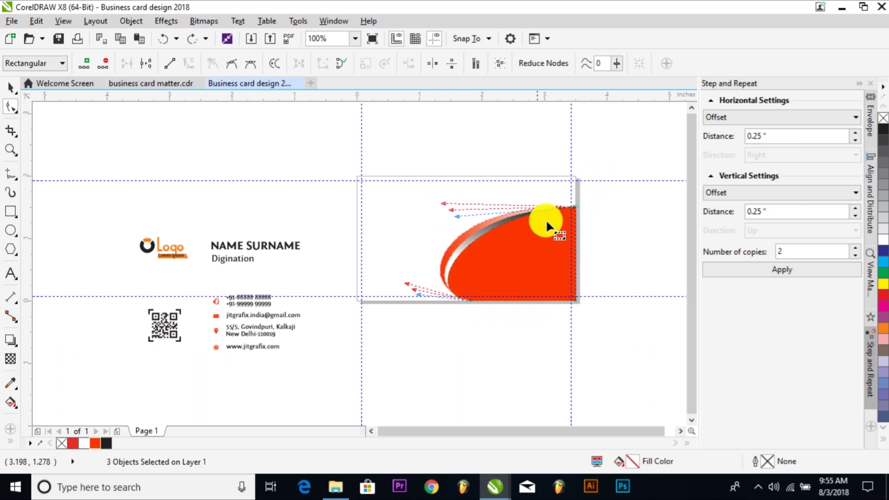
left_click_drag(456, 212, 574, 211)
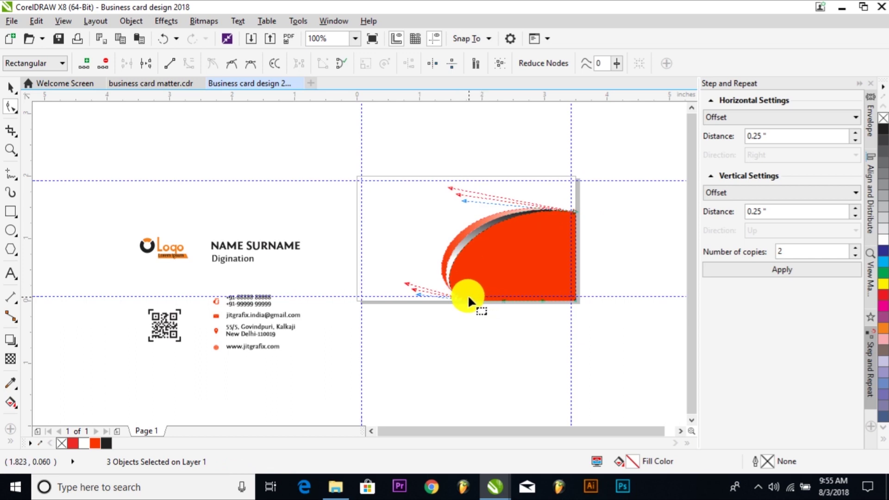
left_click_drag(467, 300, 480, 302)
key("space")
left_click(613, 272)
left_click_drag(623, 314, 437, 197)
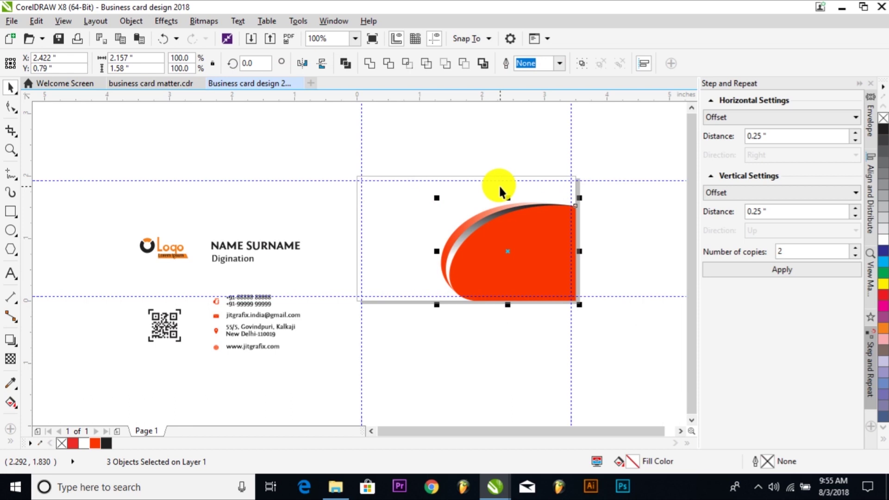
key("ctrl+z")
Step: Copy the three dome shapes and paste the duplicate in place
left_click_drag(611, 178, 415, 338)
left_click(20, 23)
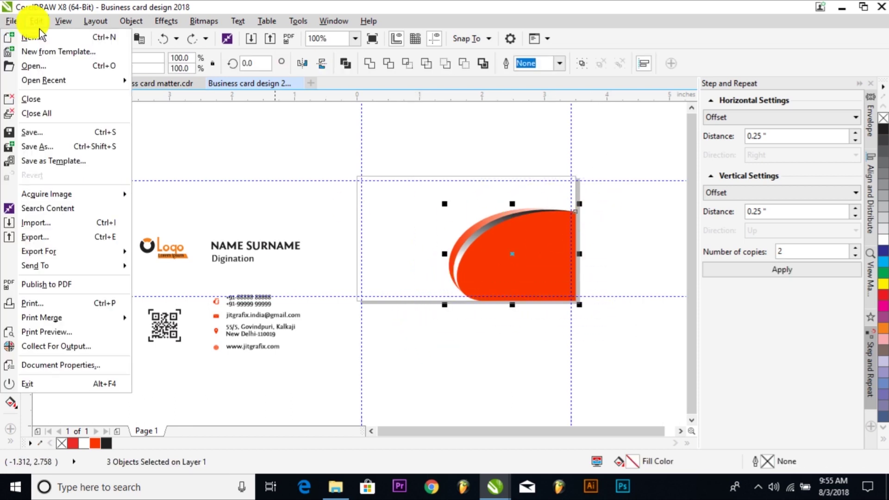
left_click(60, 121)
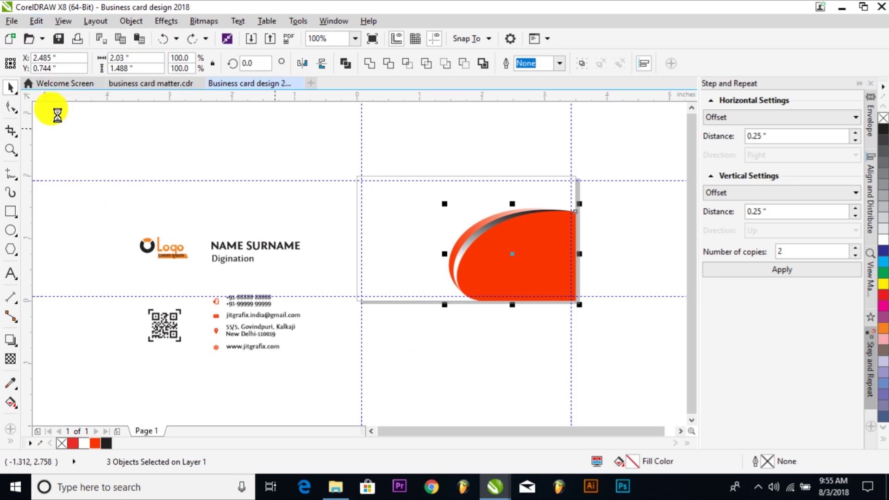
left_click(34, 20)
left_click(54, 129)
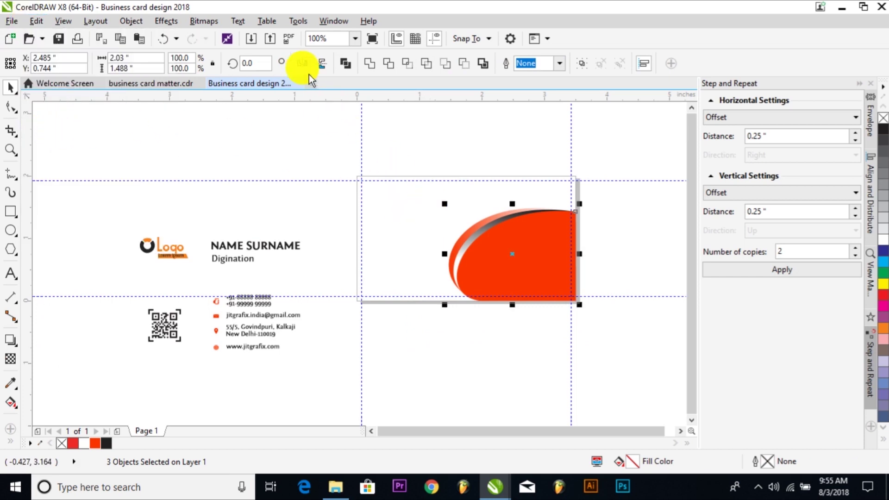
Step: Mirror the duplicated shapes horizontally and vertically and move them into the card's top-left corner
left_click(299, 63)
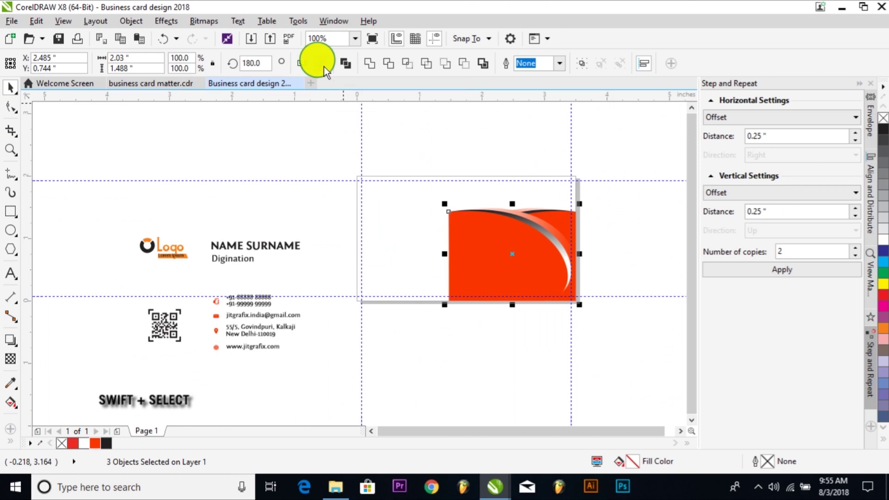
left_click(320, 57)
left_click_drag(473, 247, 398, 218)
left_click_drag(488, 221, 451, 222)
key("ctrl+z")
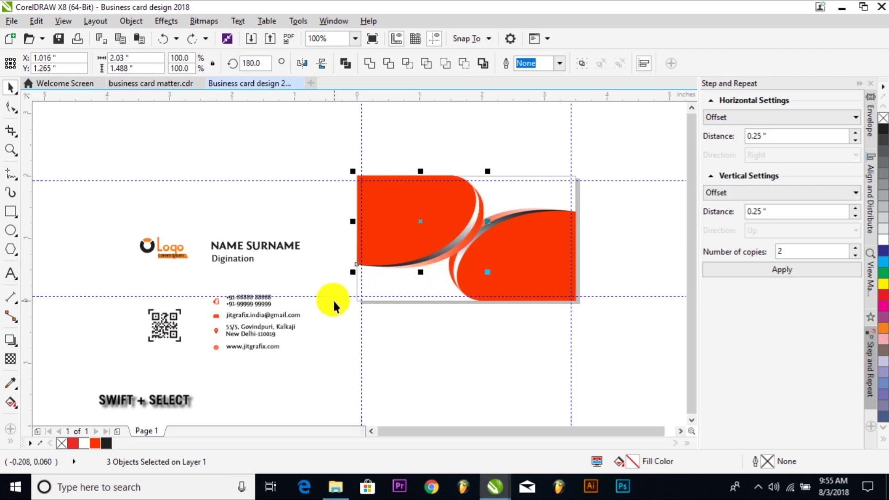
Step: Raise the left-edge nodes of the three top-left shapes and pull their curve handles steeply downward
left_click(11, 109)
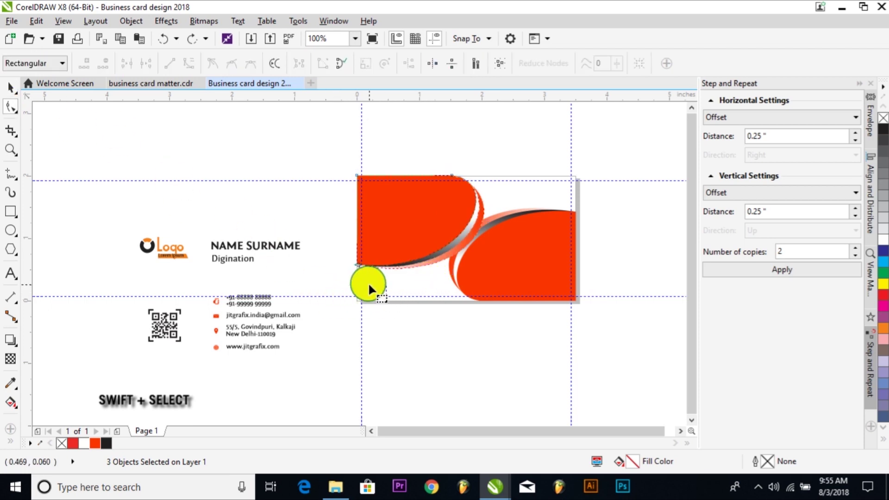
left_click(362, 263)
left_click_drag(357, 265, 359, 198)
left_click_drag(465, 212, 373, 317)
Step: Shift the top-edge nodes of the top-left shapes right and adjust the curve handles to form a flowing S-shaped wave
left_click_drag(440, 145, 492, 175)
left_click_drag(421, 192, 449, 224)
key("ctrl+z")
left_click_drag(483, 160, 515, 186)
left_click_drag(412, 185, 340, 186)
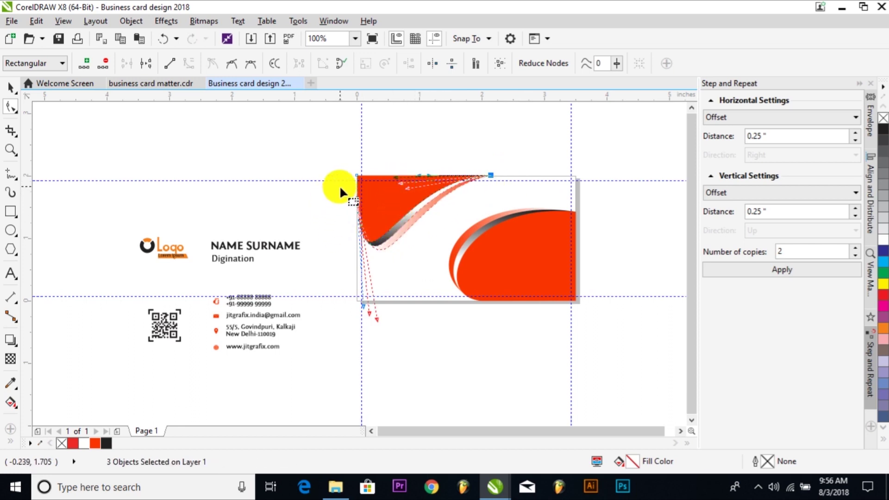
left_click_drag(381, 306, 417, 280)
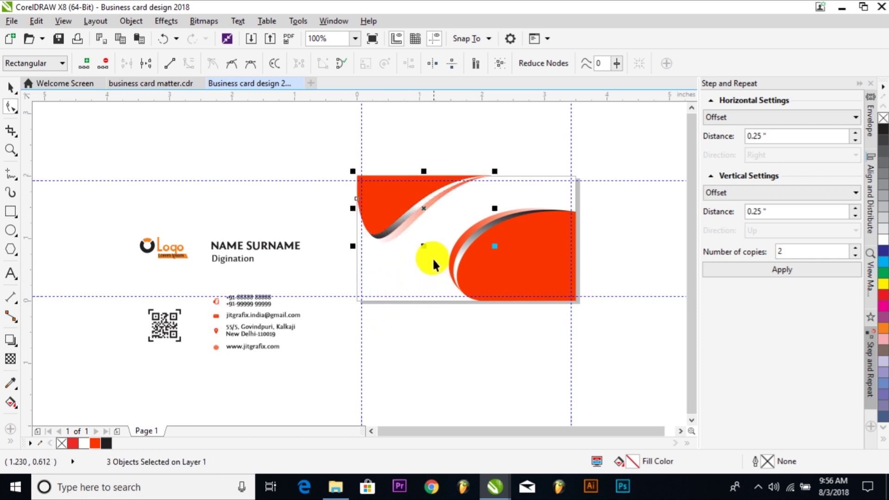
Step: Scale the three top-left wave shapes up to about 108% from the card's top-left corner
key("space")
left_click_drag(286, 120, 509, 273)
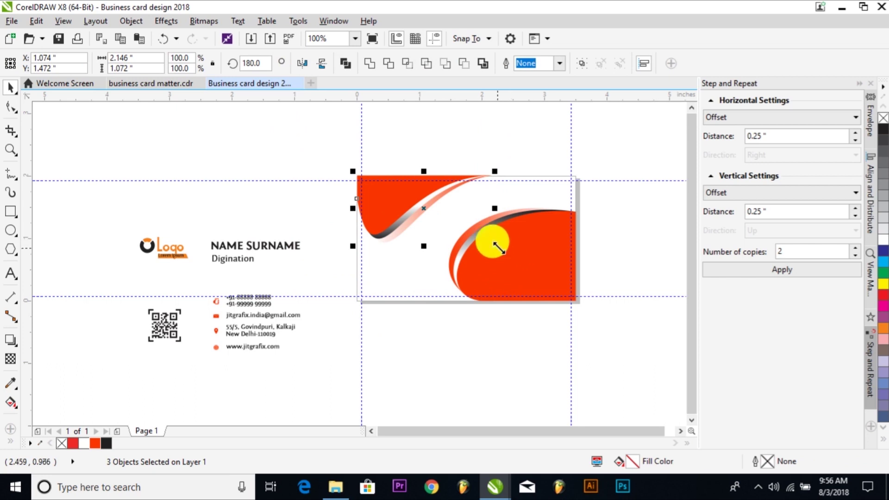
left_click_drag(492, 245, 506, 255)
Step: Enlarge the three lower-right dome shapes to about 2.15 inches wide and slightly reduce their height
left_click(601, 311)
left_click_drag(604, 324, 429, 195)
left_click(604, 218)
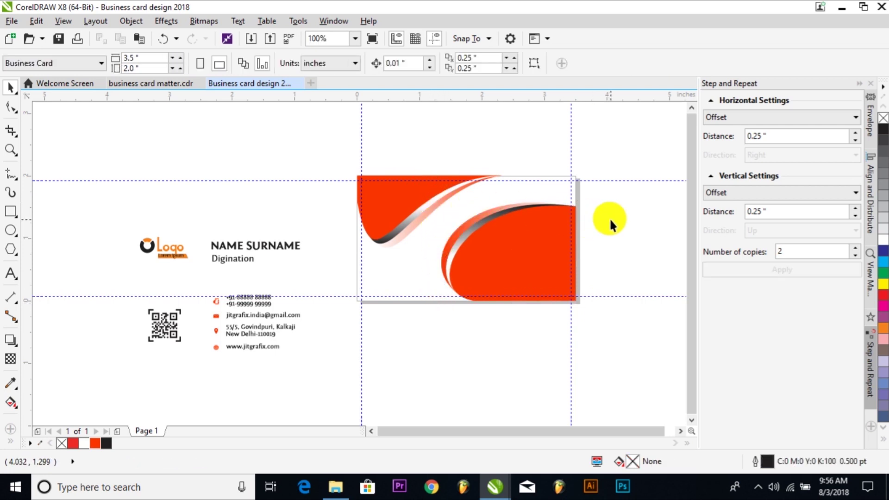
left_click_drag(628, 196, 418, 346)
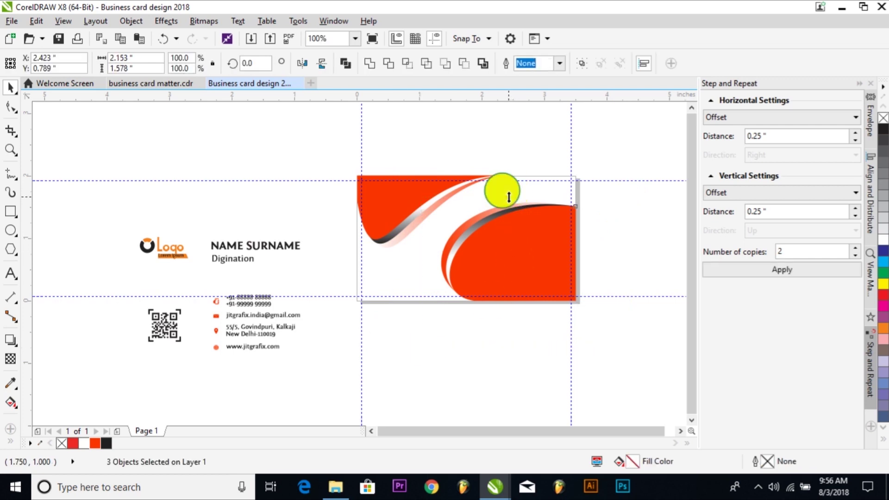
left_click_drag(508, 195, 508, 198)
left_click(610, 217)
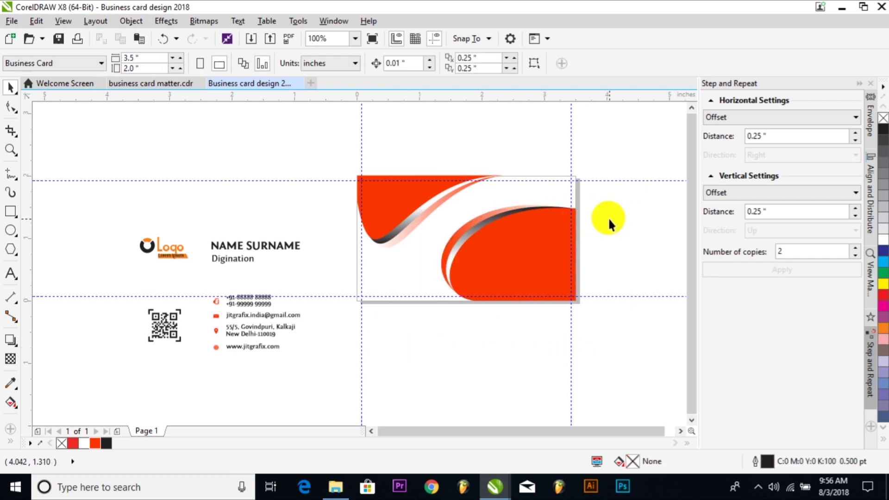
Step: Copy the black-to-white gradient fill from the middle wave curve onto the outermost curve of the top-left shapes
key("F2")
left_click_drag(291, 130, 578, 348)
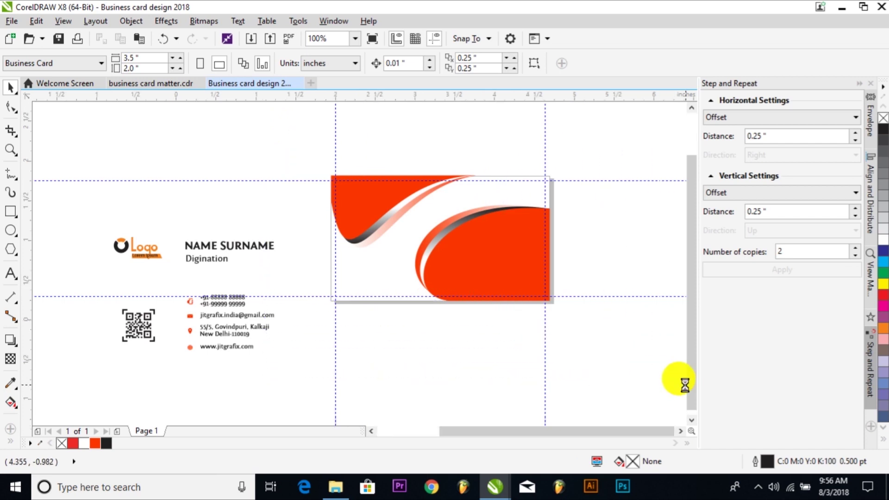
left_click(348, 371)
key("ctrl+z")
left_click(321, 346)
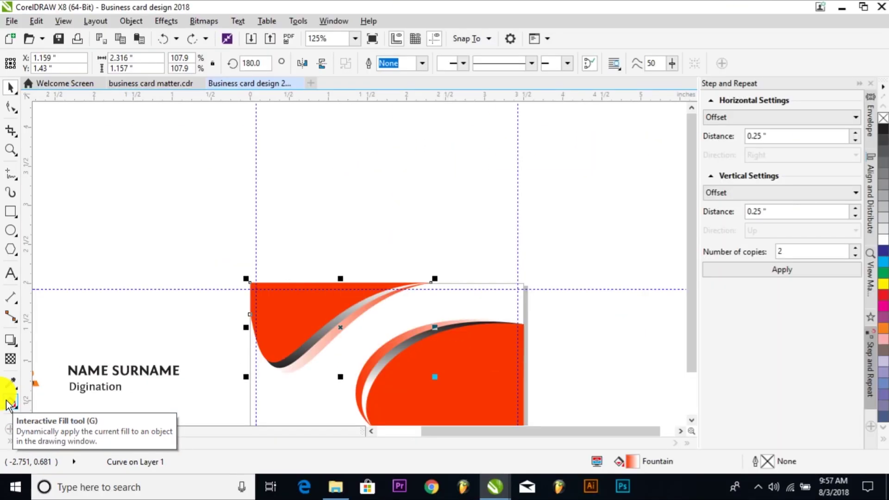
left_click(10, 404)
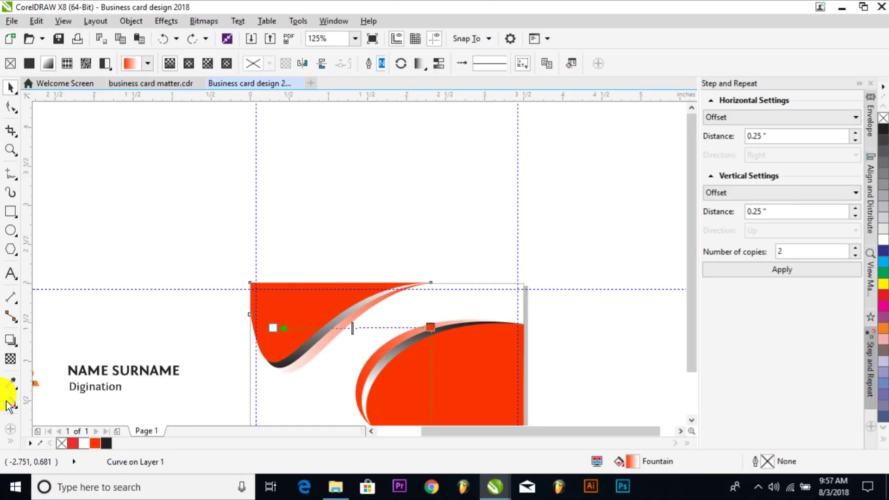
left_click(545, 64)
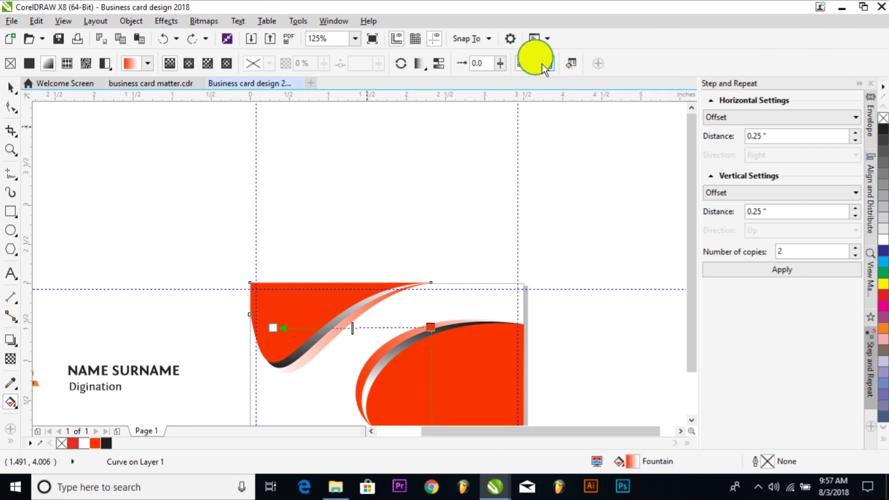
left_click(306, 343)
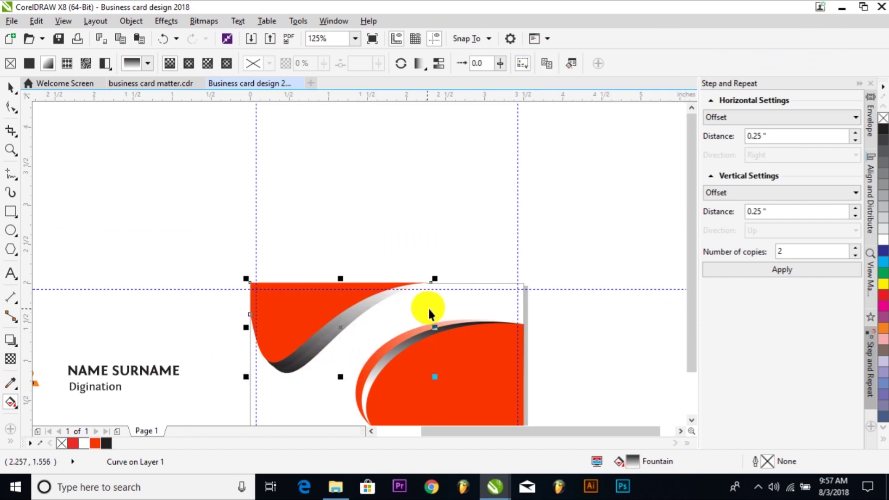
Step: Set the fountain fill rotation of the outermost top-left curve to 90°
key("space")
double_click(633, 462)
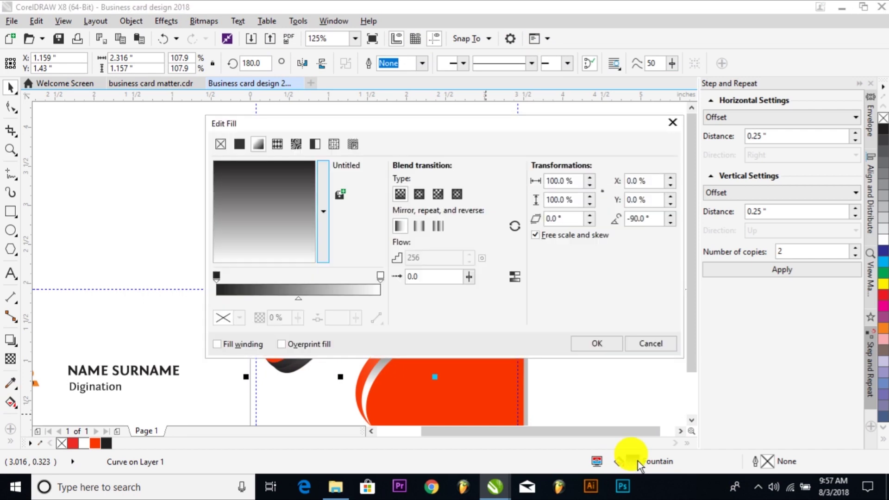
double_click(643, 220)
type("90")
left_click(560, 218)
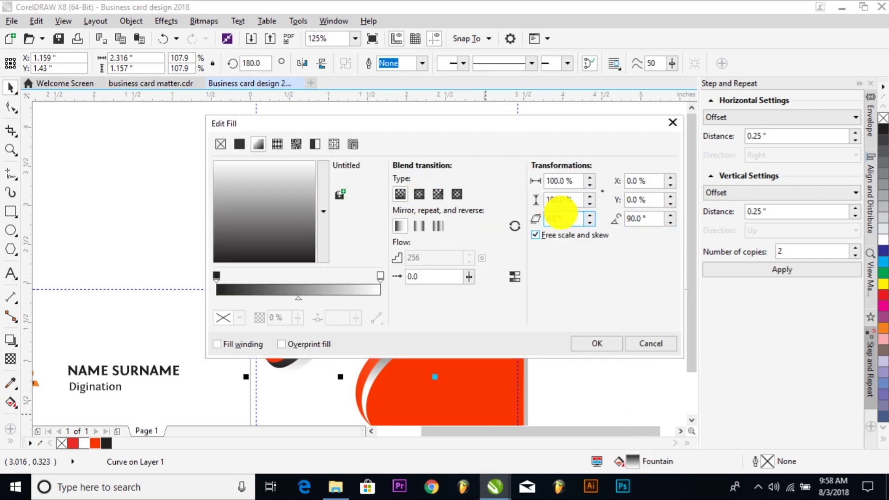
left_click(599, 344)
left_click(596, 243)
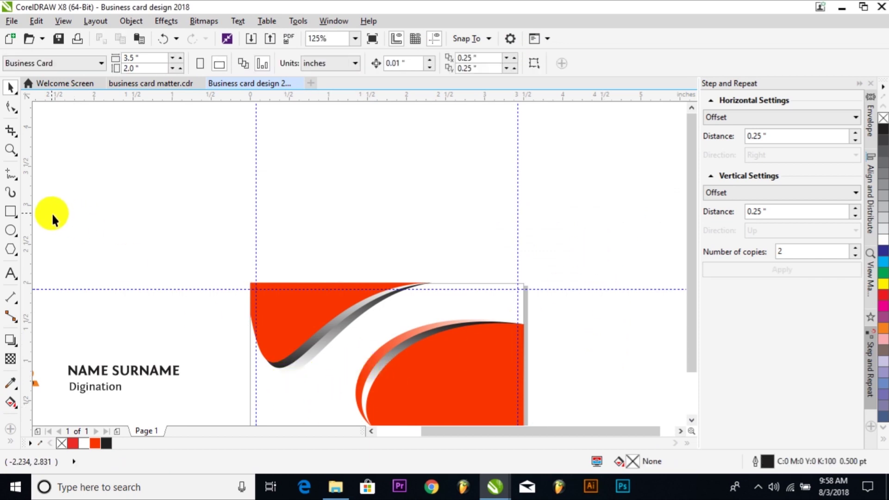
Step: Add a 3.5 by 2 inch page-sized rectangle behind the artwork and fill it with black (K:100)
double_click(11, 212)
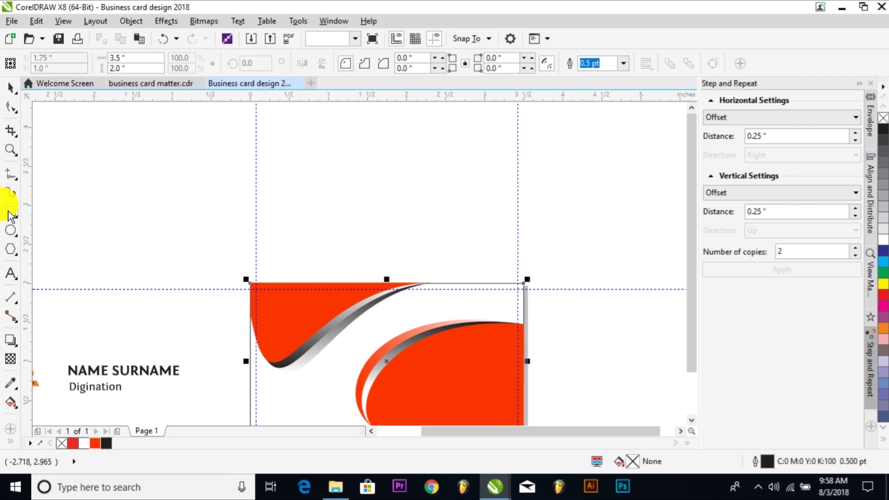
left_click(876, 129)
key("ctrl+F7")
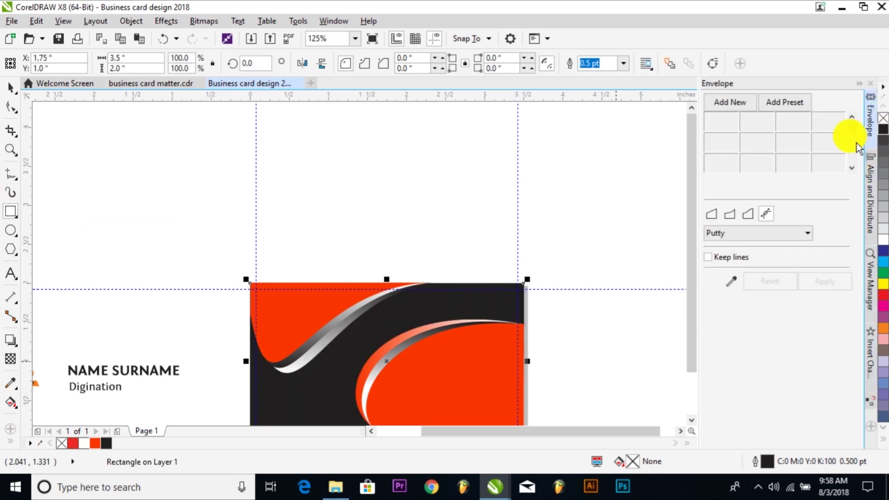
scroll(377, 337, "up", 2)
scroll(378, 340, "down", 2)
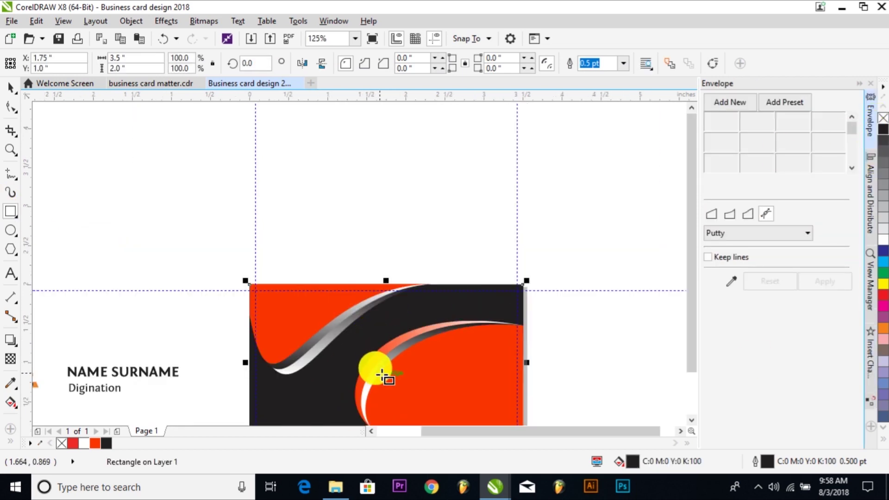
scroll(377, 369, "down", 2)
scroll(379, 373, "up", 2)
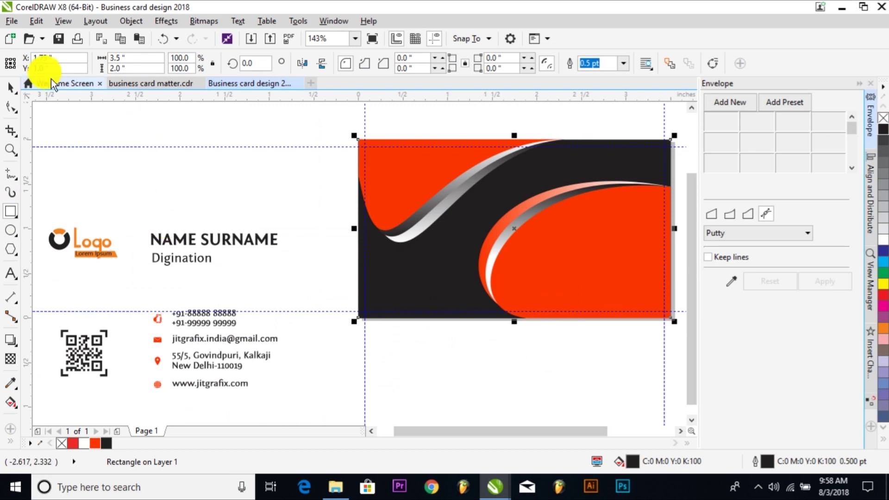
Step: Adjust the outermost top-left gradient curve so its light band wraps up to the card's left edge, about 2.238 by 1.16 inches
left_click(182, 138)
left_click_drag(232, 126, 605, 272)
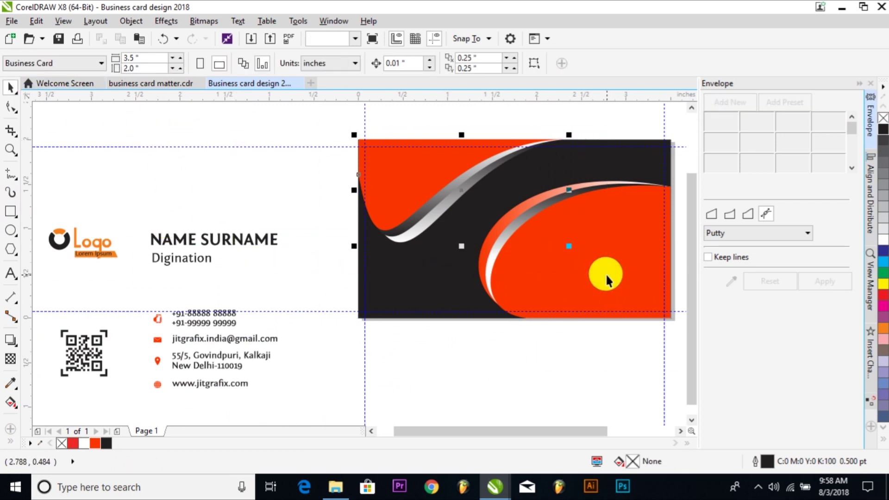
left_click_drag(569, 188, 358, 235)
left_click(407, 237)
left_click(405, 232)
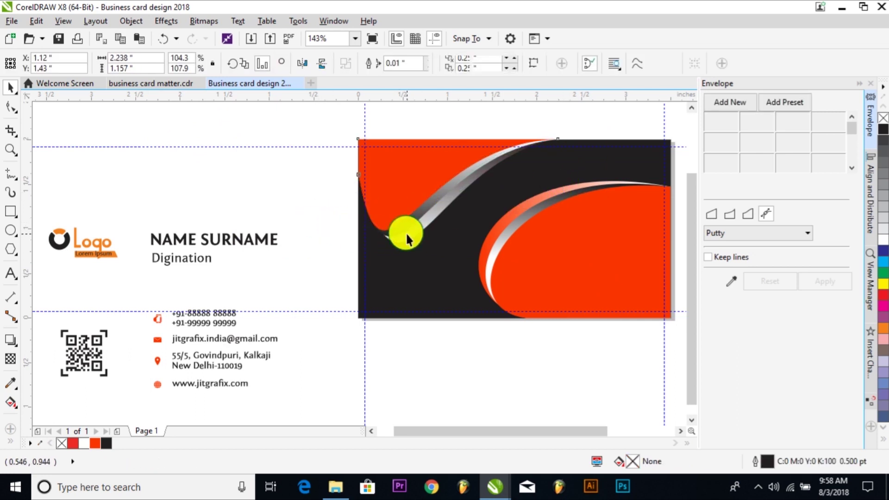
left_click(360, 179)
left_click_drag(404, 337, 392, 334)
key("space")
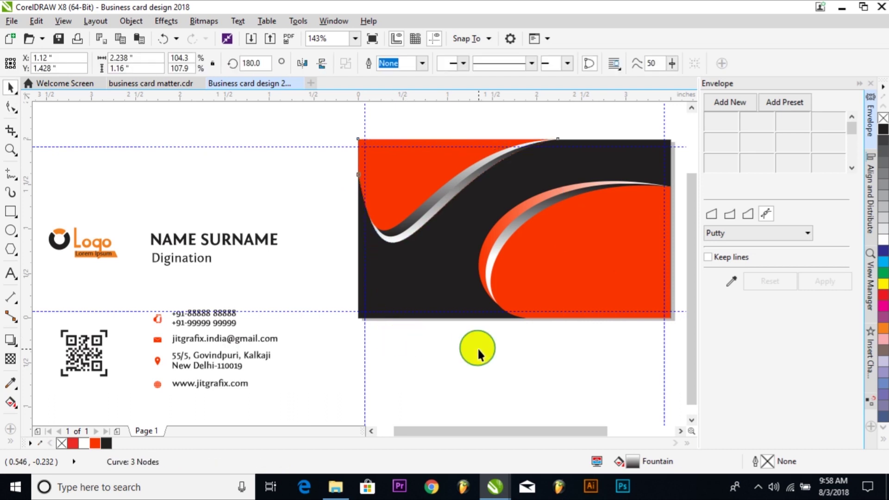
left_click(482, 349)
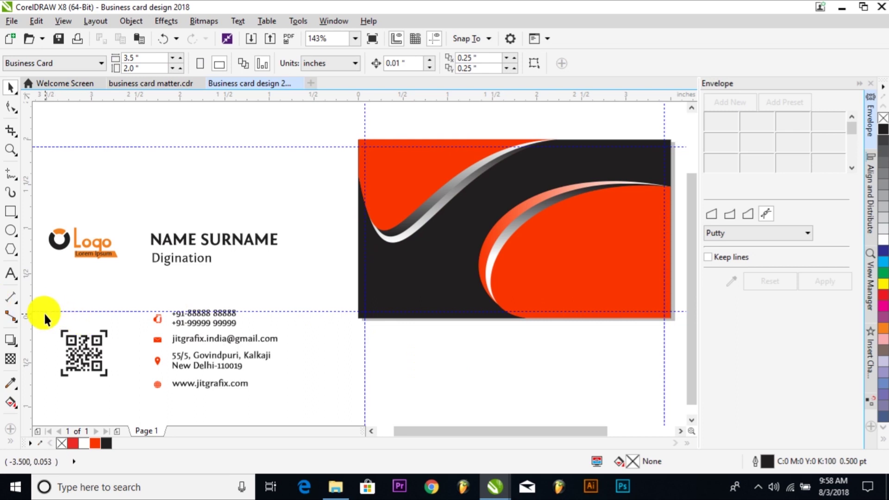
Step: Move the QR code onto the card's lower-left black area and fill it with white
left_click_drag(77, 348, 402, 279)
left_click_drag(397, 280, 397, 280)
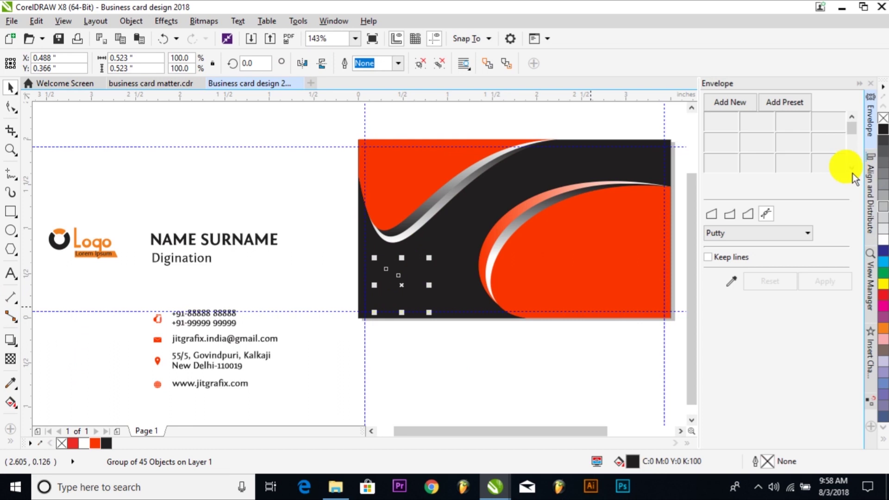
left_click_drag(481, 363, 346, 253)
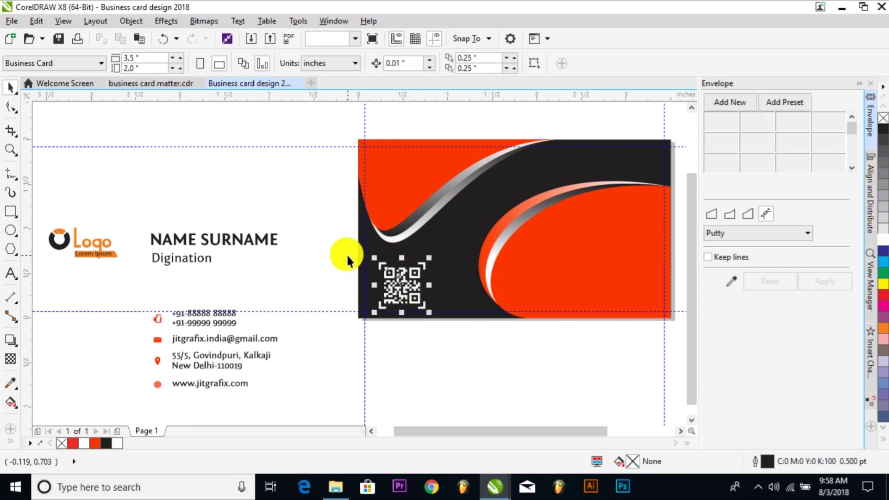
left_click(476, 341)
Step: Move the name and designation text together onto the black area in the card's upper-right corner
left_click_drag(264, 277, 265, 278)
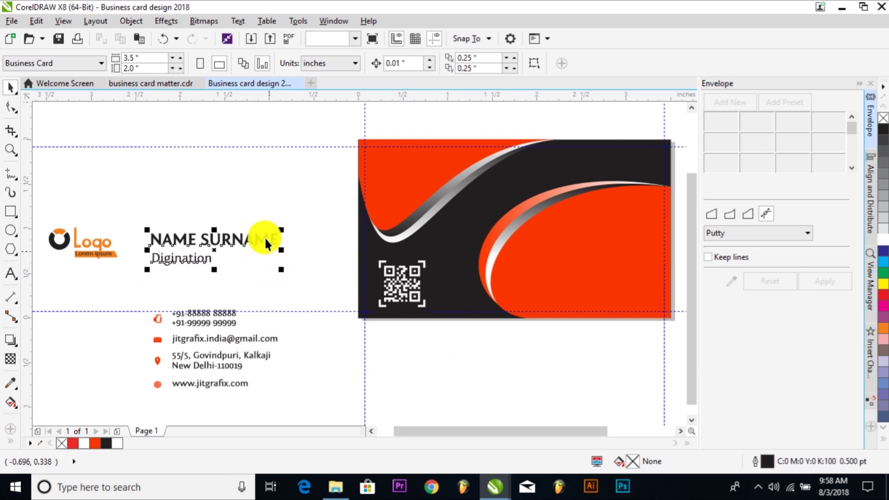
left_click_drag(143, 218, 307, 282)
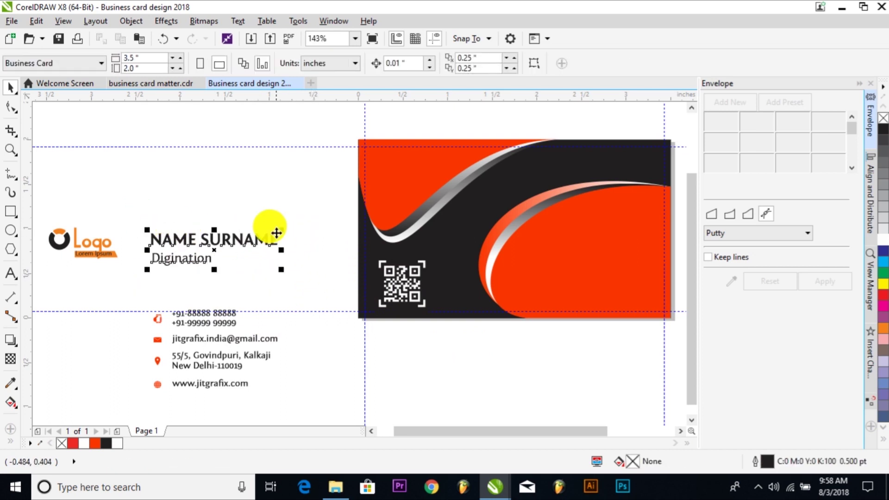
left_click(268, 234)
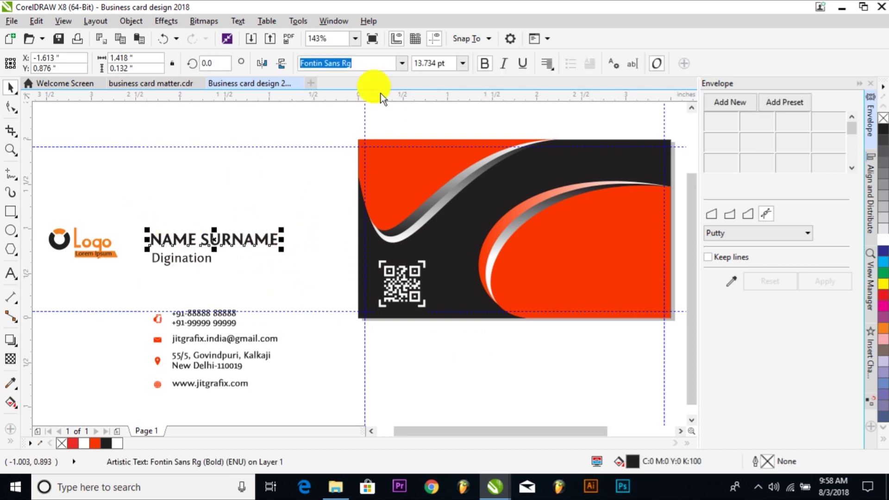
left_click(309, 63)
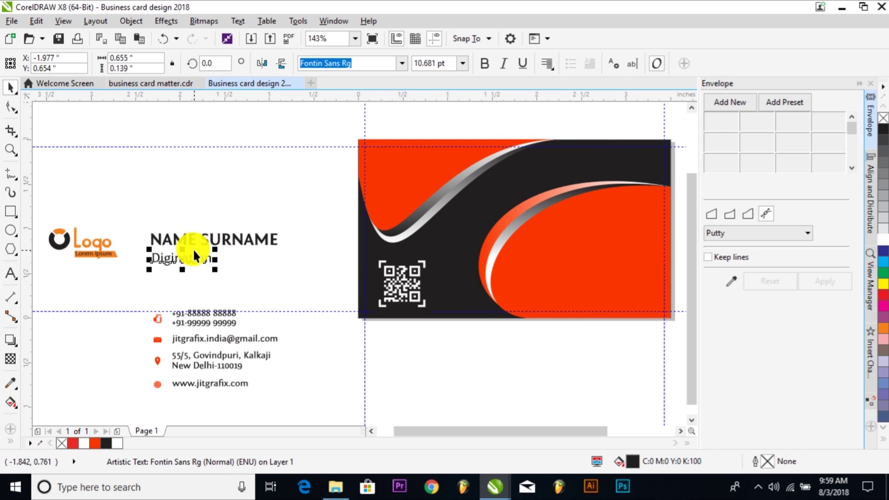
left_click_drag(285, 270, 651, 161)
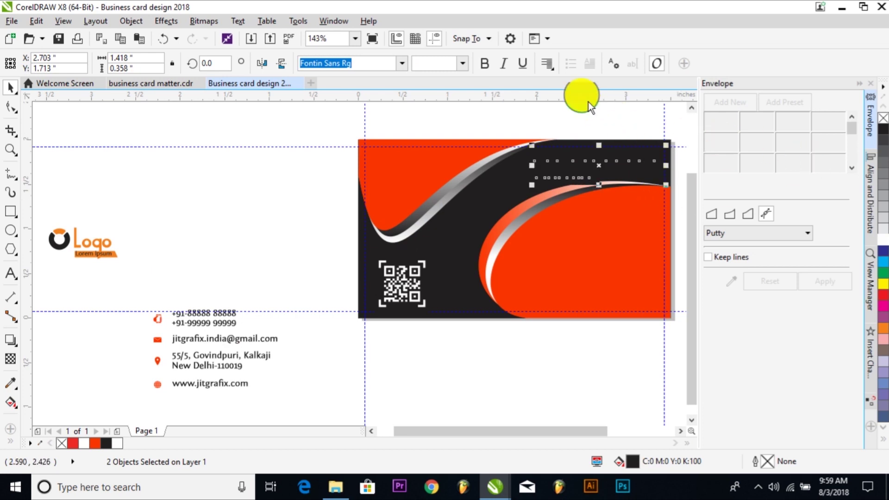
left_click(600, 119)
Step: Fill the name line with yellow and the Digination line with white
left_click(615, 157)
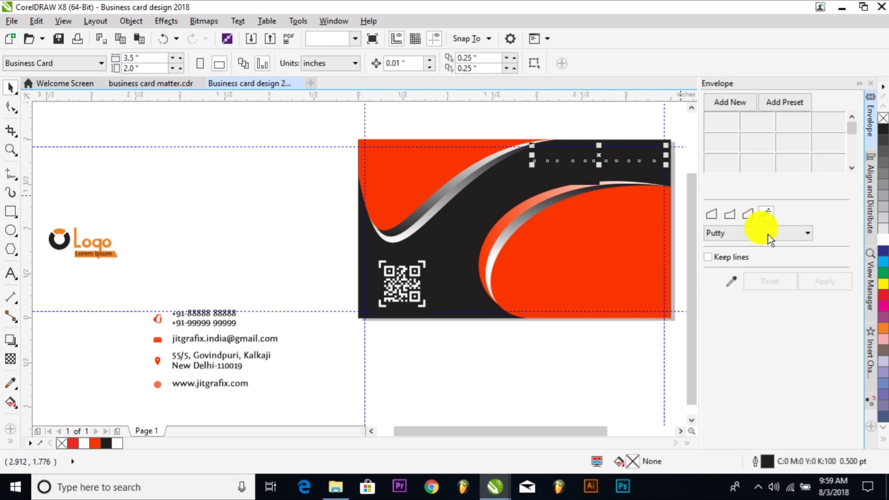
left_click(882, 284)
left_click(582, 168)
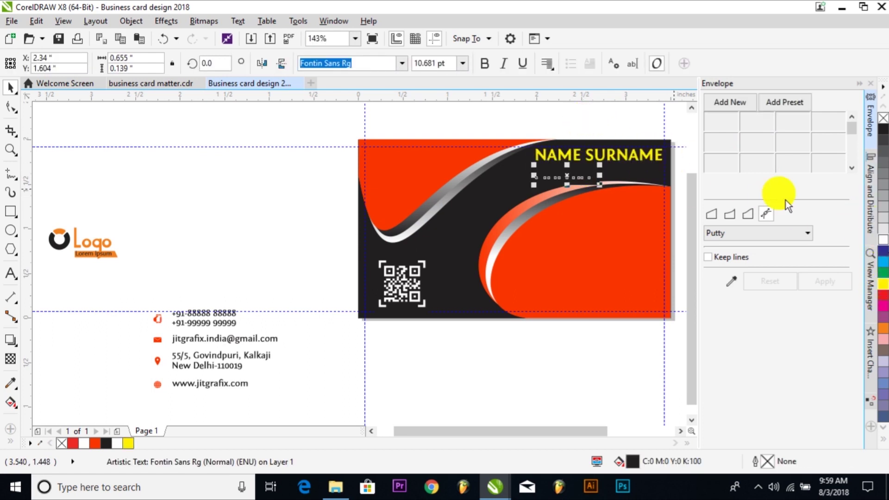
left_click(883, 239)
Step: Fill only the word SURNAME in the name line with the orange-red document color (#FA3600)
left_click(557, 113)
left_click(586, 153)
left_click_drag(585, 153, 663, 160)
left_click(98, 443)
left_click(265, 298)
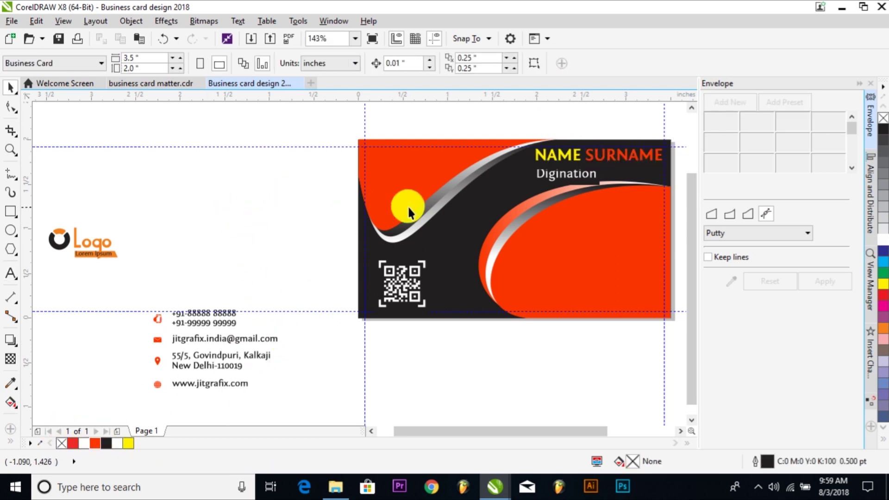
left_click_drag(586, 155, 663, 155)
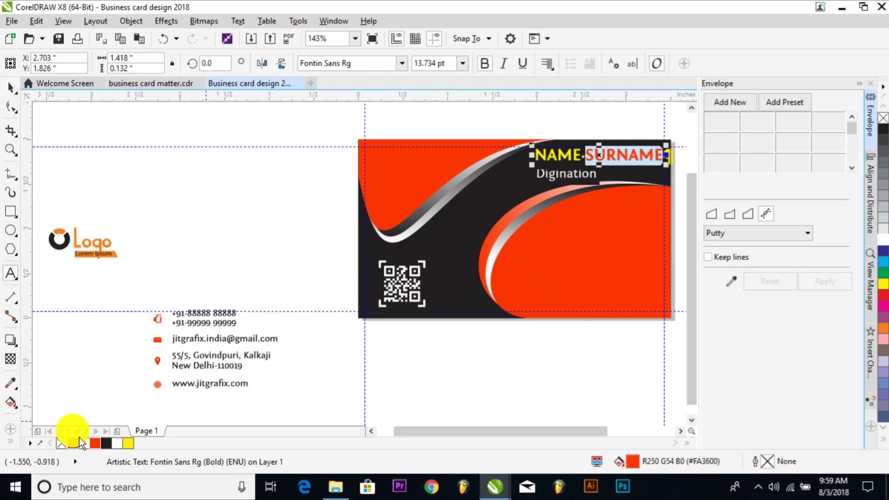
left_click(94, 442)
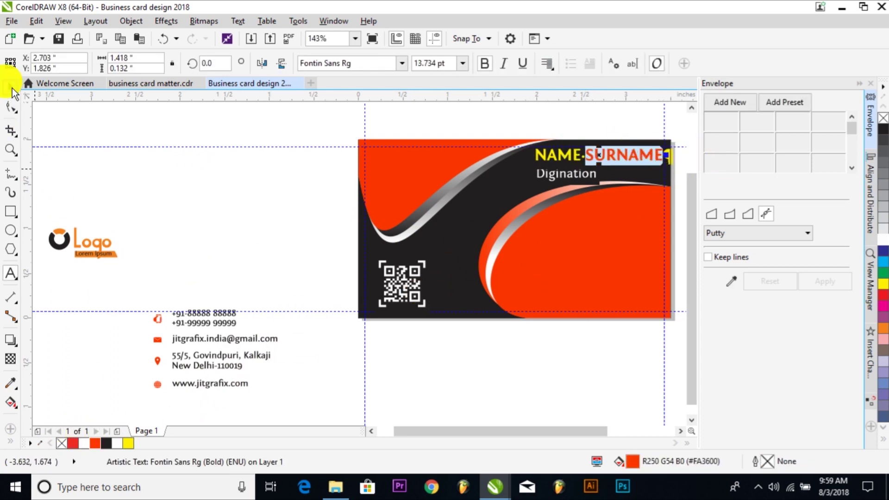
left_click(13, 90)
left_click(106, 132)
Step: Move the logo onto the card's top-left orange area and bring it to the front of the page
left_click_drag(40, 212, 426, 173)
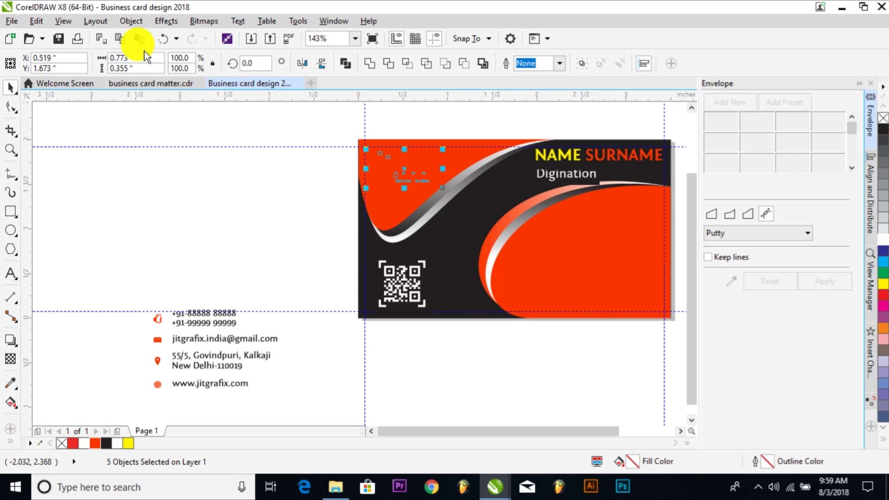
left_click(138, 20)
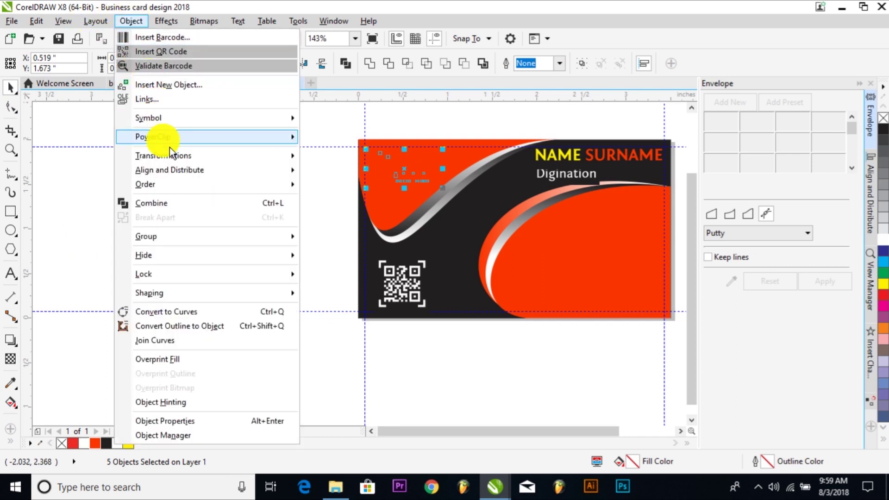
mouse_move(170, 185)
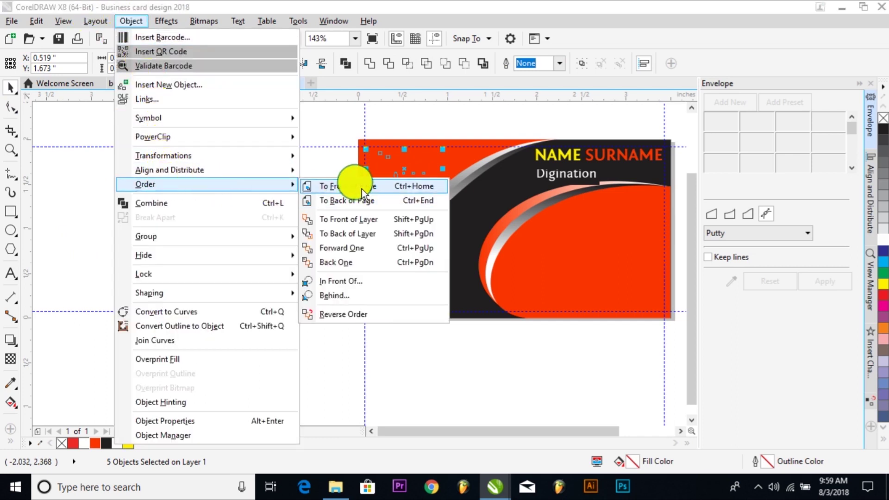
left_click(362, 189)
left_click(265, 168)
Step: Recolor the logo with a yellow upper arc, white Logo text and a white banner behind Lorem Ipsum
left_click(383, 156)
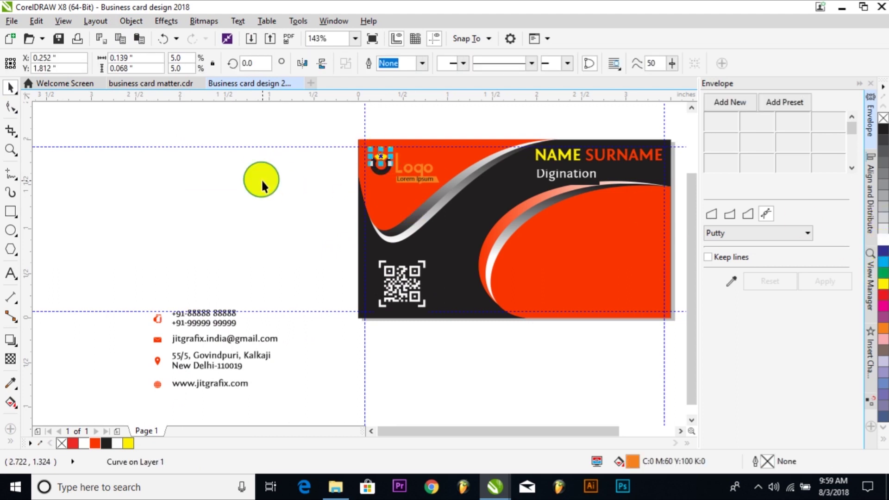
left_click(262, 179)
left_click(402, 168)
left_click(882, 238)
scroll(467, 182, "up", 3)
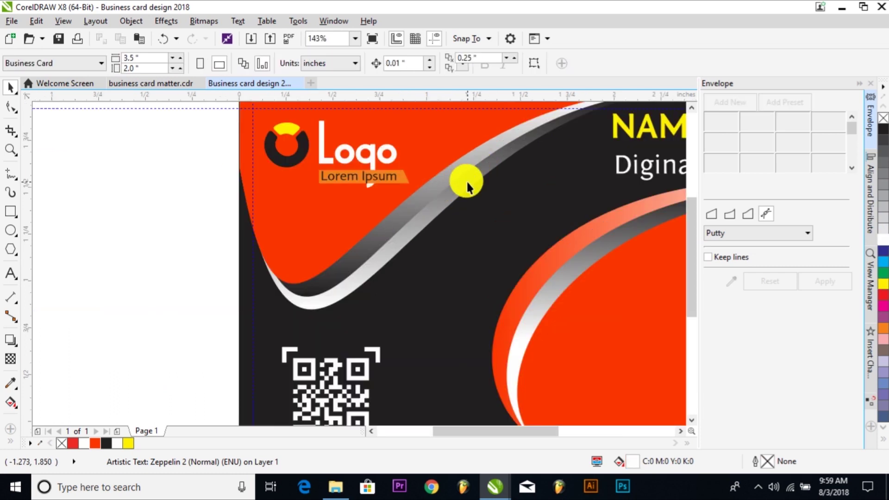
left_click(396, 181)
left_click(880, 238)
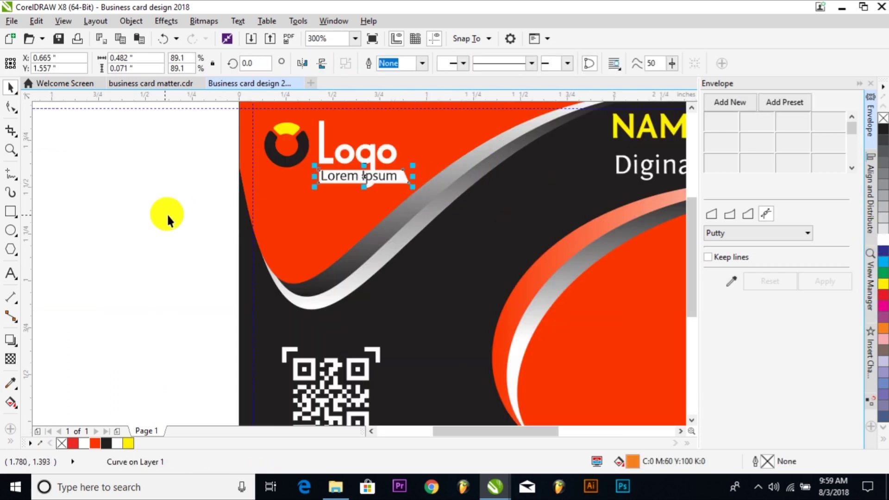
left_click(182, 213)
Step: Move the contact text lines onto the card's lower-right orange dome, leaving the contact icons outside the card
key("F3")
key("F3")
left_click_drag(130, 205, 470, 367)
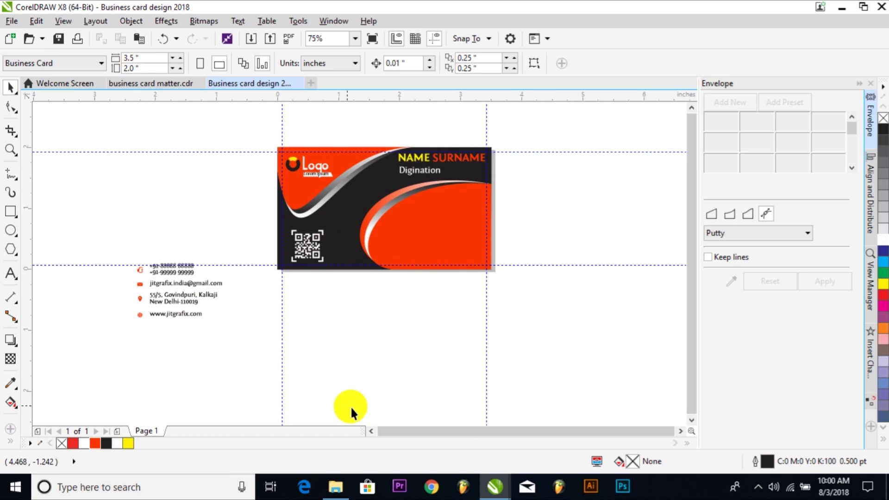
left_click_drag(132, 239, 447, 227)
scroll(425, 221, "up", 2)
left_click(414, 352)
Step: Draw a rectangle about 0.123 by 0.098 inches over the phone icon, filled black (K:100) with no outline
scroll(416, 352, "down", 2)
scroll(139, 356, "up", 6)
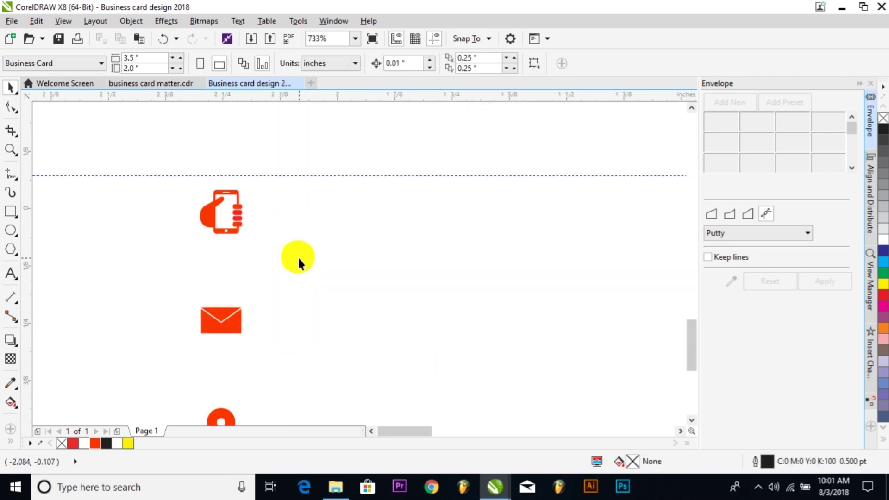
left_click(13, 215)
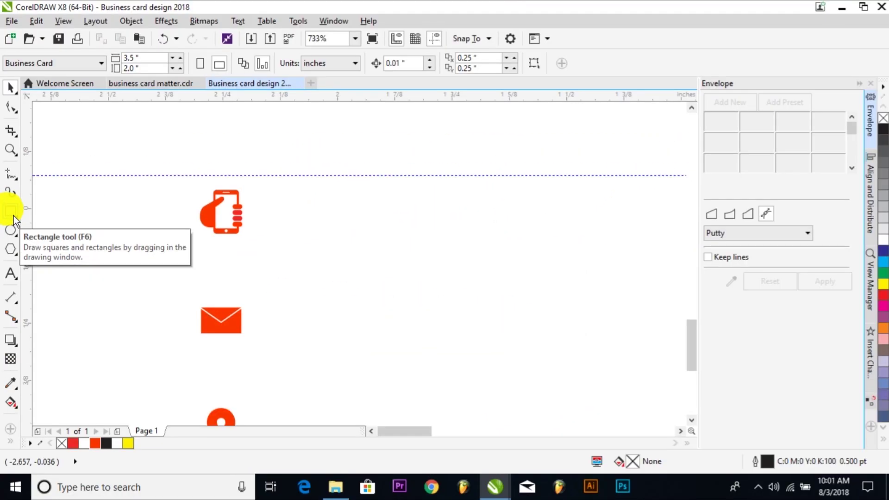
mouse_move(186, 188)
left_mouse_down()
mouse_move(253, 239)
mouse_move(219, 217)
mouse_move(237, 230)
left_mouse_up()
key("ctrl+Page_Down")
key("space")
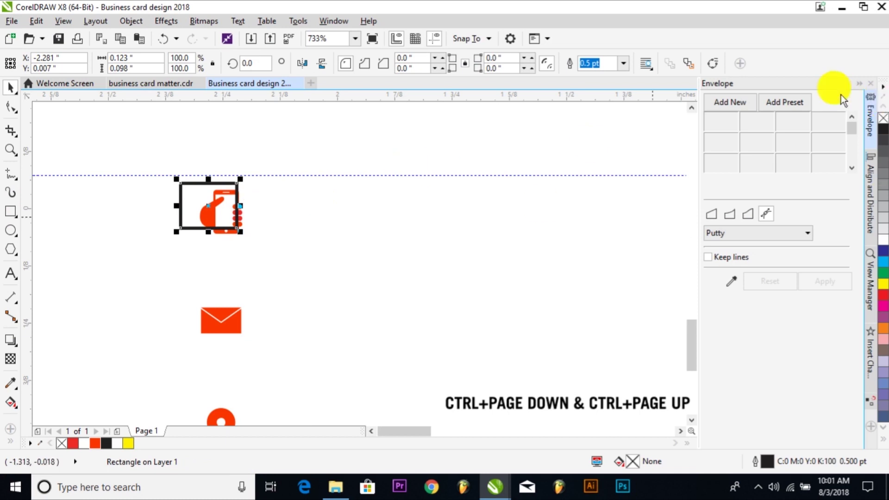
left_click(881, 132)
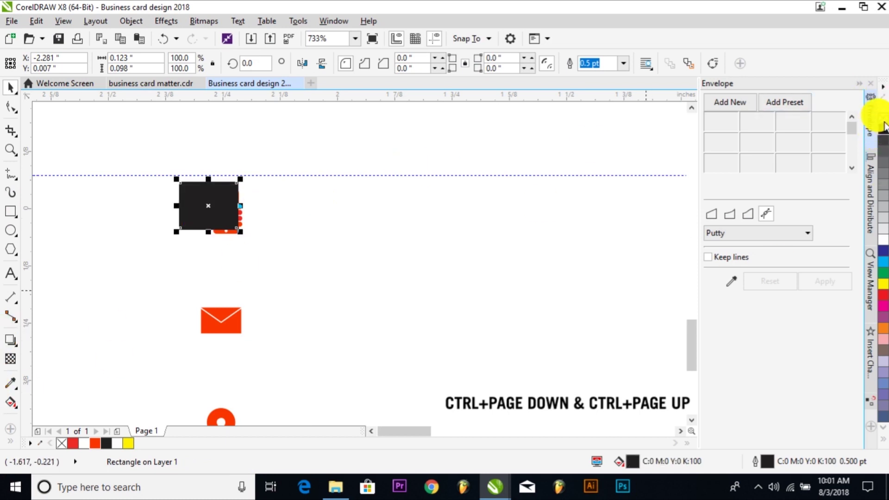
right_click(881, 118)
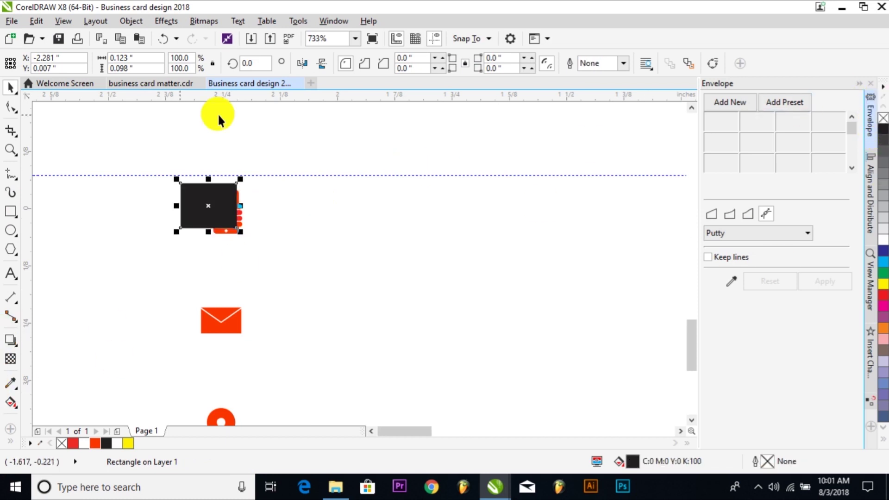
Step: Enlarge the black rectangle to about 0.131 by 0.105 inches and move it beside the phone icon
left_click(372, 232)
mouse_move(212, 198)
left_mouse_down()
mouse_move(246, 214)
mouse_move(220, 206)
left_mouse_up()
left_click_drag(248, 234, 324, 249)
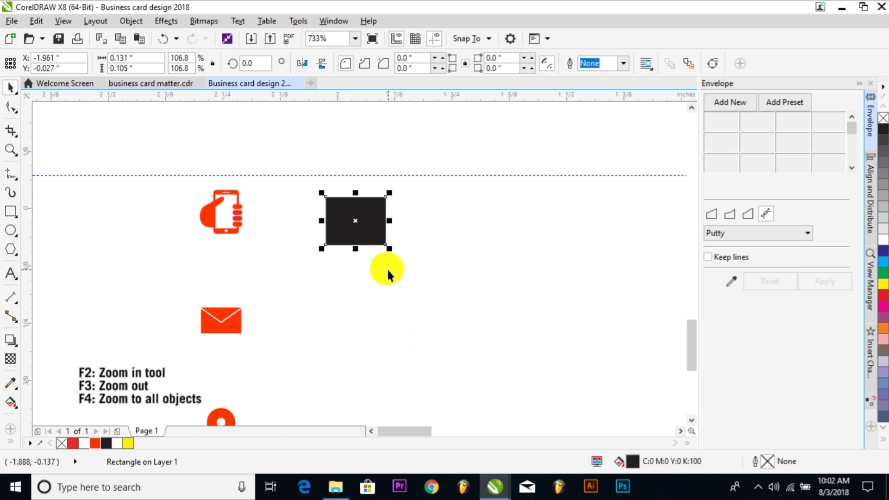
Step: Send the black rectangle to the back of the page and place it beside the phone numbers on the card
scroll(387, 267, "down", 5)
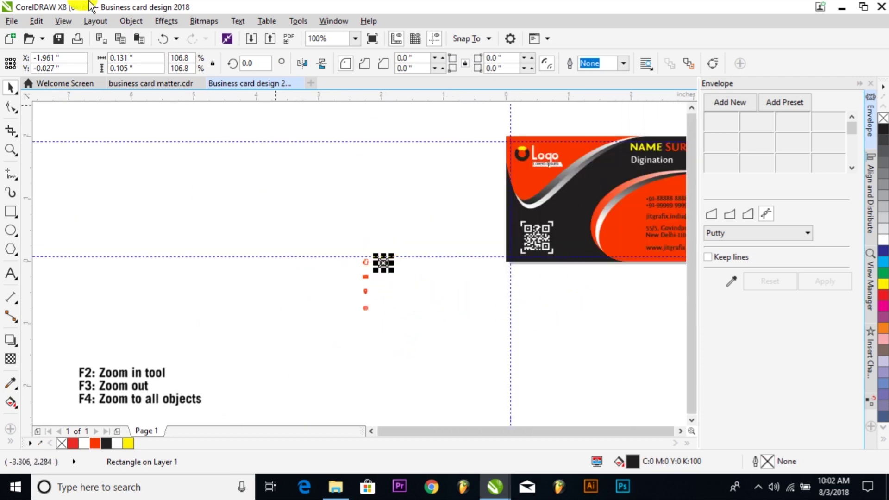
left_click(130, 21)
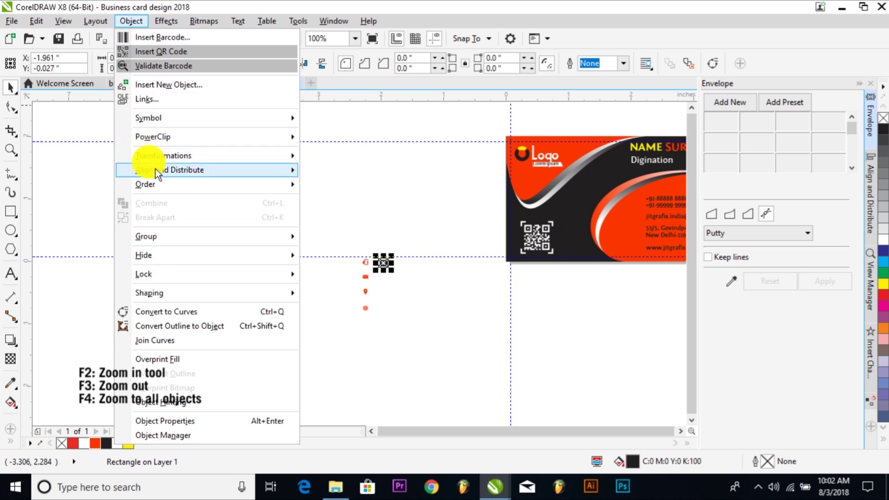
mouse_move(163, 186)
left_click(340, 207)
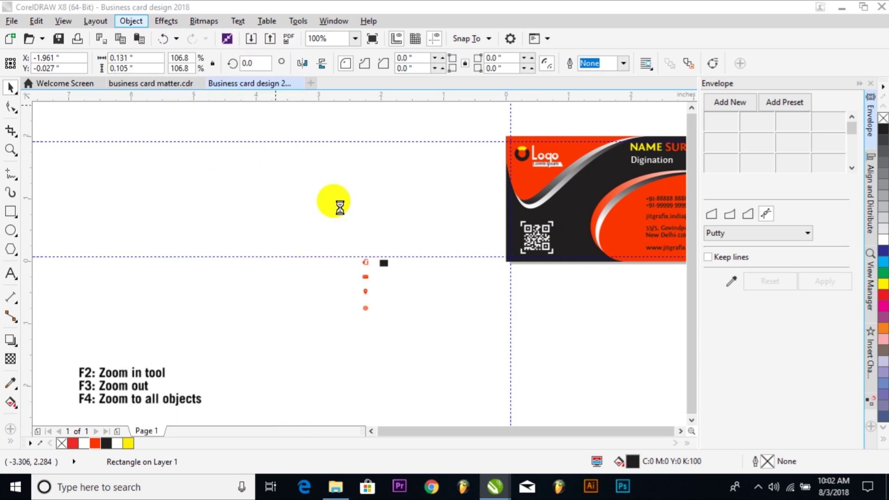
left_click(633, 208)
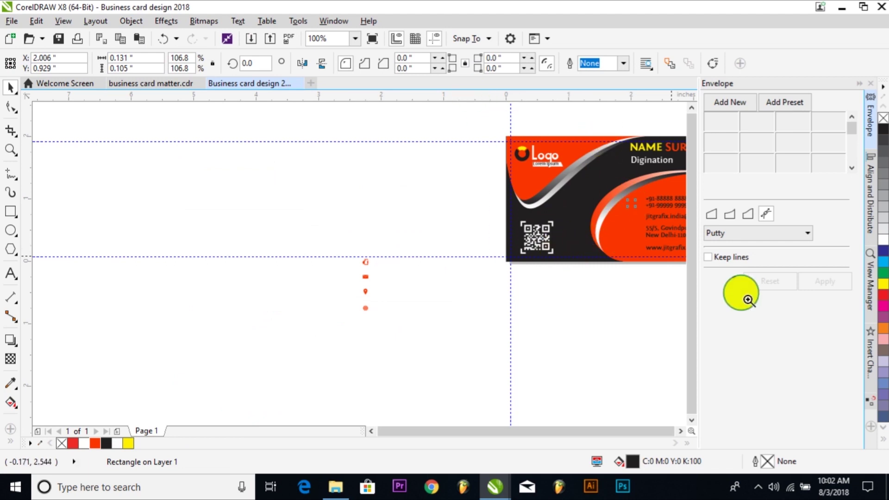
Step: Bring the black rectangle beside the phone numbers to the front of the page
key("shift+F2")
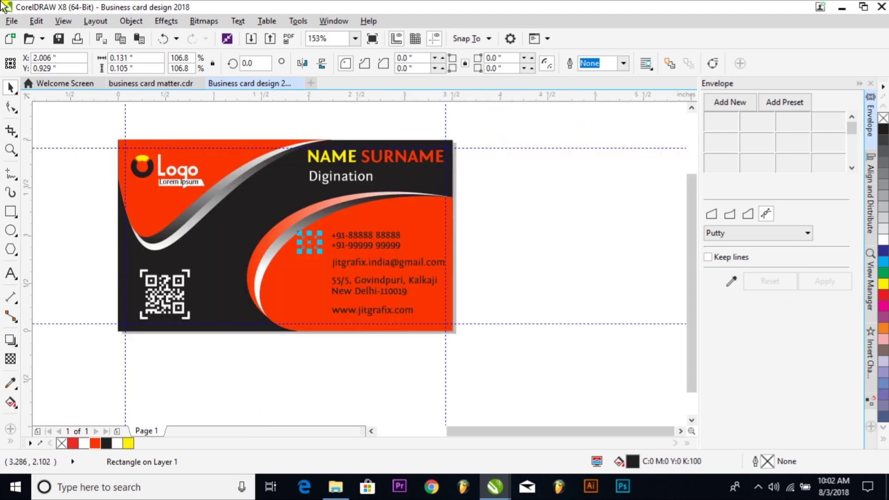
left_click(100, 21)
left_click(124, 21)
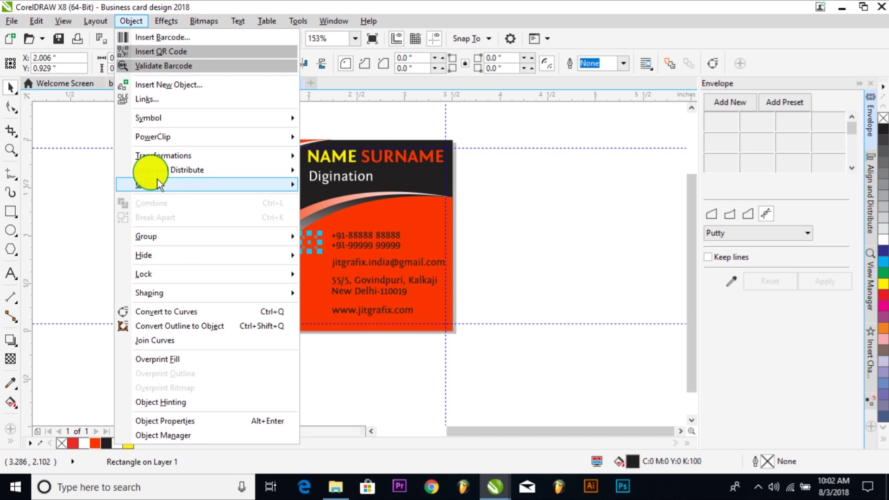
mouse_move(218, 185)
left_click(327, 188)
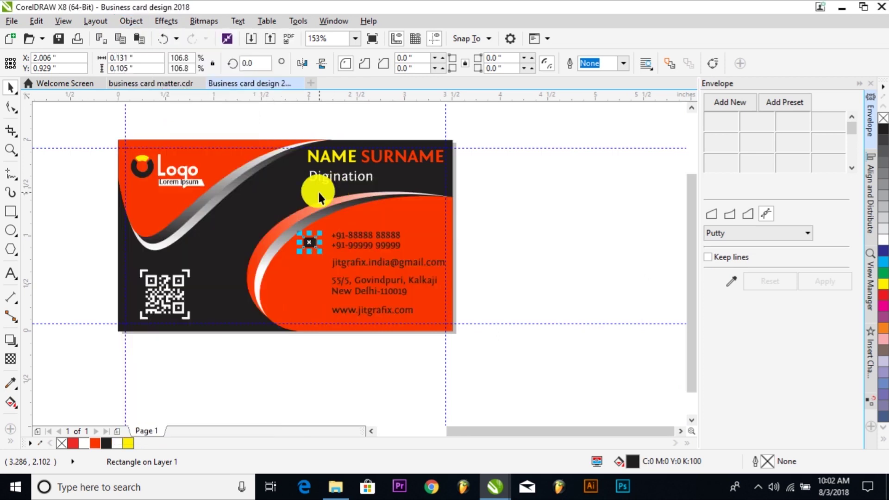
left_click(531, 332)
Step: Enlarge the black rectangle beside the phone numbers to about 0.152 by 0.121 inches
scroll(307, 245, "up", 2)
scroll(318, 245, "up", 2)
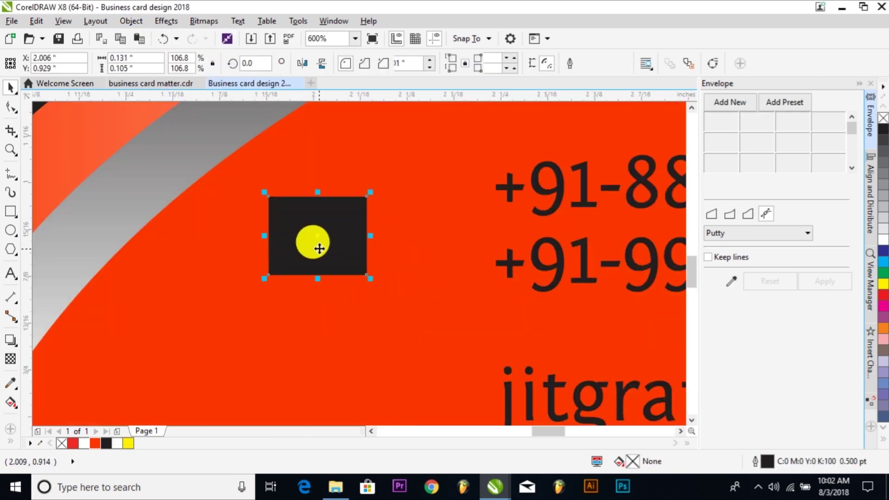
left_click(317, 242)
left_click_drag(378, 280, 396, 290)
scroll(466, 302, "down", 1)
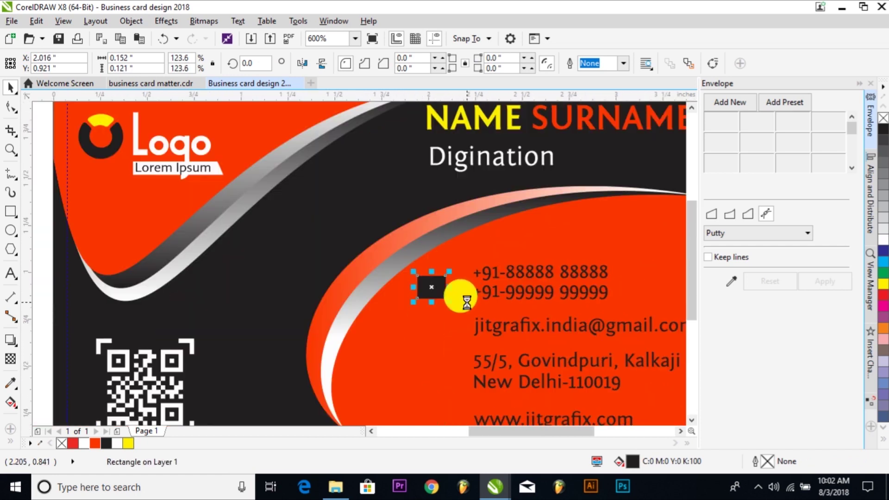
Step: Align the black rectangle's center horizontally with the two-line phone number text
left_click(508, 292, "shift")
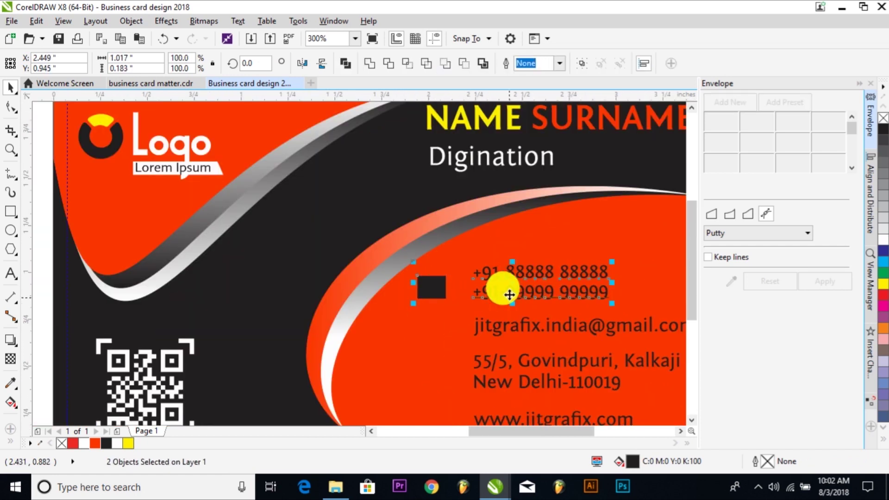
left_click(131, 23)
mouse_move(210, 173)
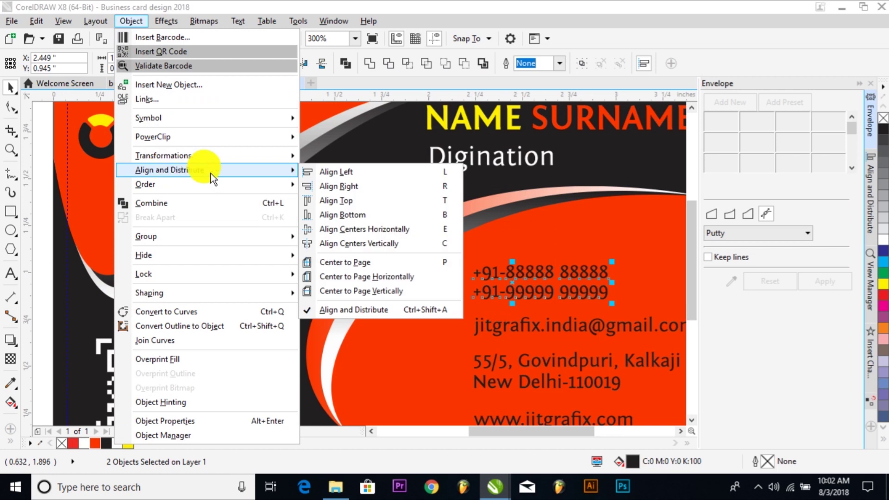
left_click(407, 228)
scroll(408, 240, "down", 1)
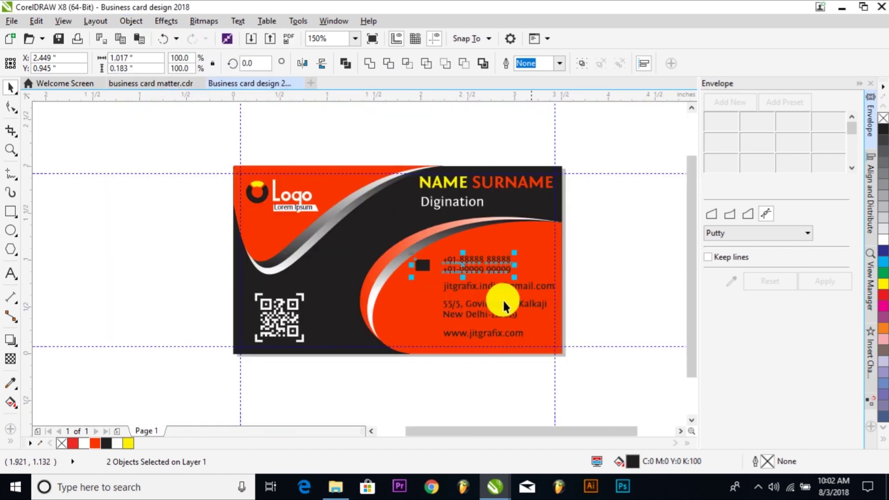
Step: Duplicate the black rectangle and align the copy's center with the e-mail line
left_click(582, 297)
key("z")
left_click_drag(199, 186, 597, 372)
left_click(397, 236)
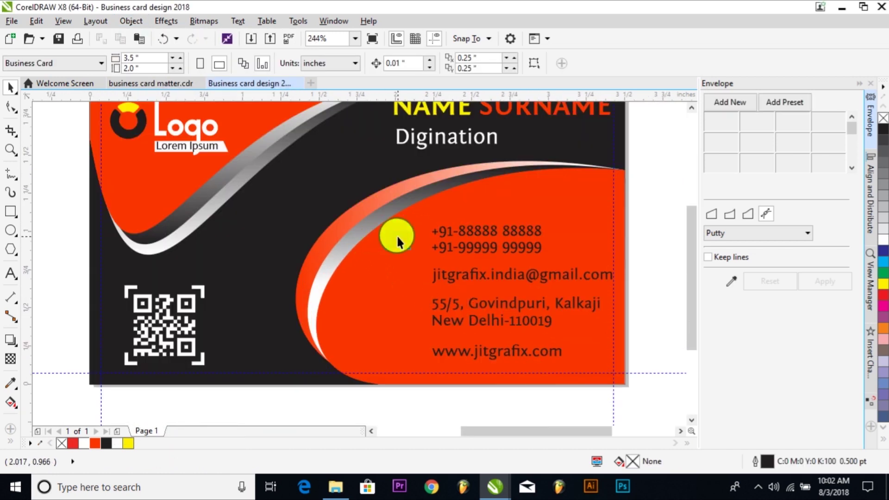
key("KP_Add")
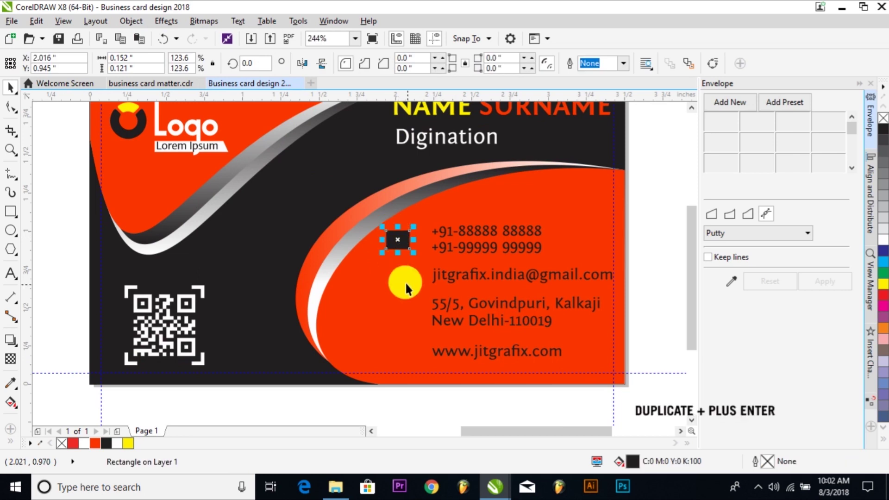
left_click(470, 276, "shift")
key("c")
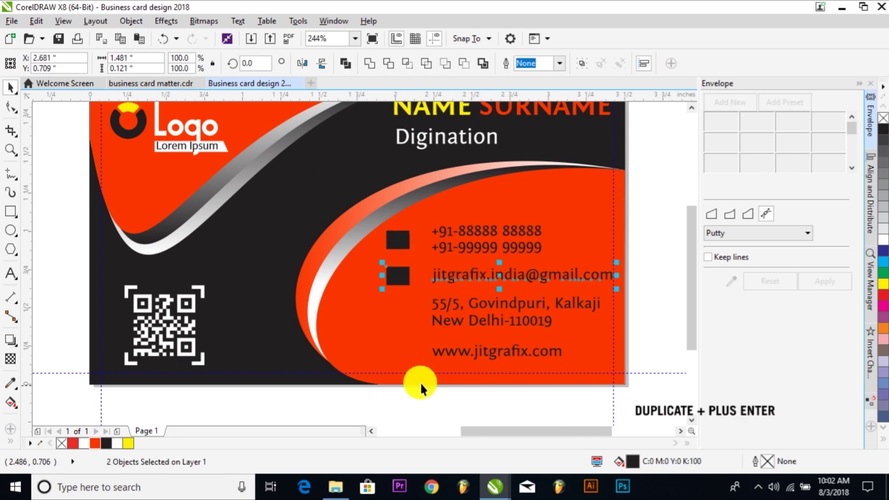
left_click(414, 388)
Step: Duplicate the black rectangle for the address and website lines, aligning each copy's center with its text
left_click(401, 267)
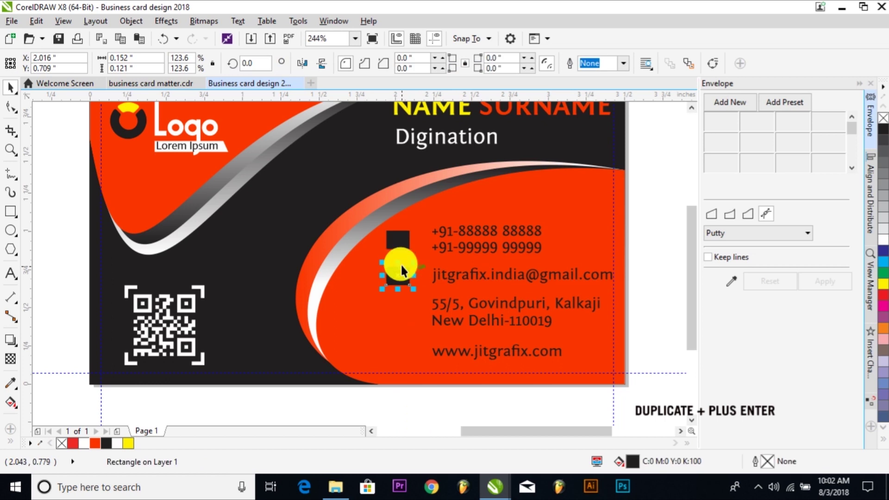
left_click(500, 304, "shift")
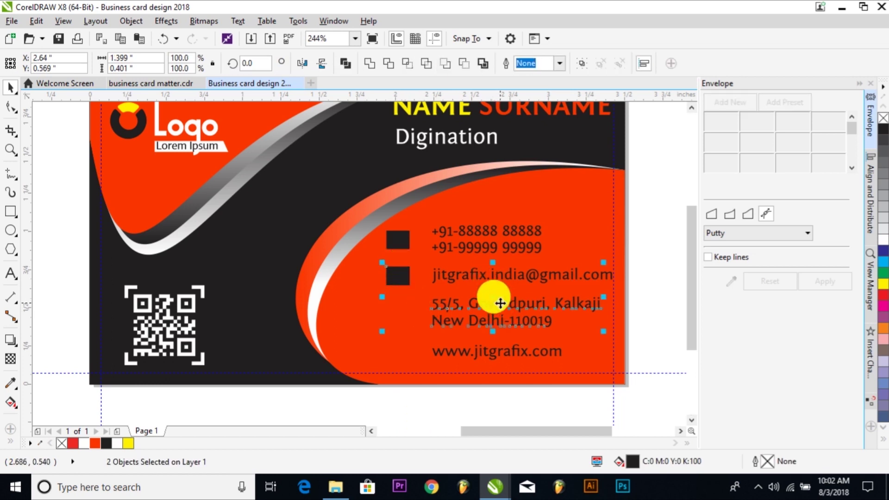
key("e")
key("Escape")
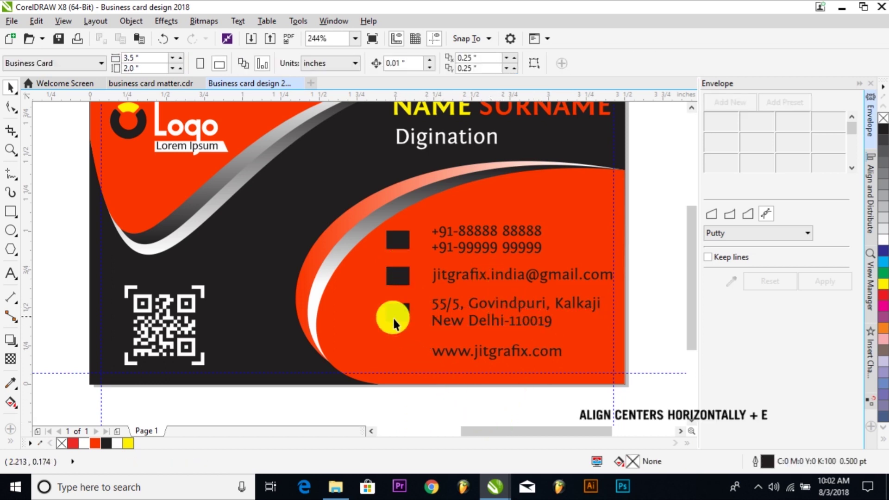
left_click(385, 309)
left_click(397, 301)
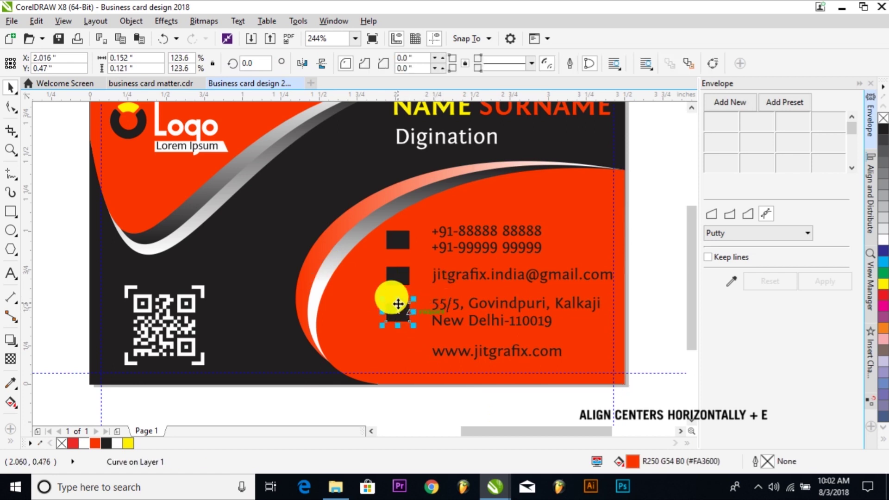
left_click(460, 355, "shift")
key("e")
left_click(470, 385)
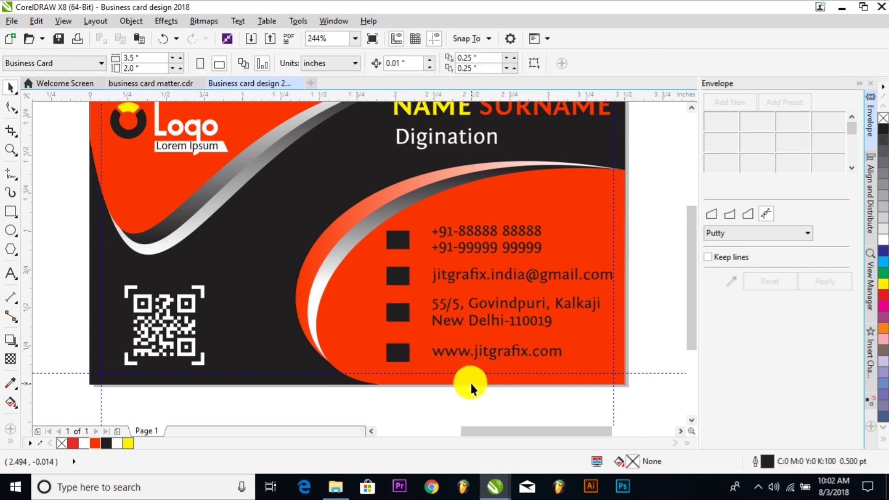
double_click(505, 313)
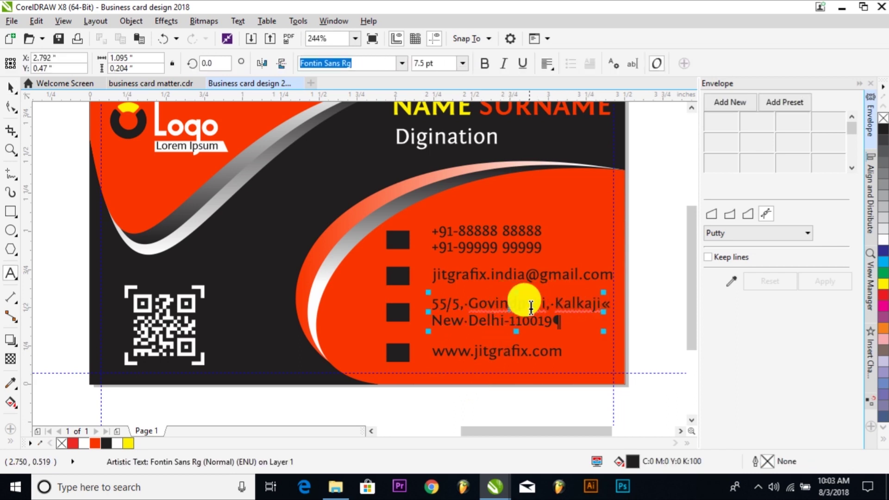
key("Escape")
left_click(443, 392)
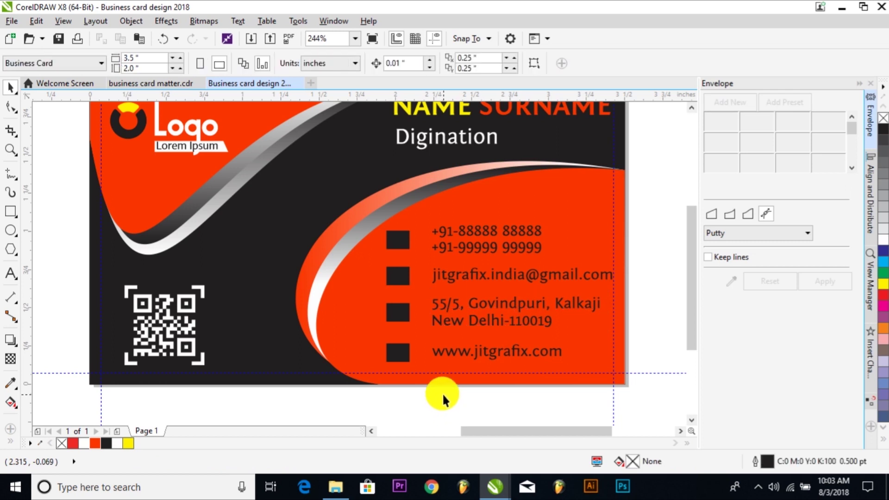
Step: Group the four black rectangles beside the contact lines
left_click_drag(440, 392, 346, 215)
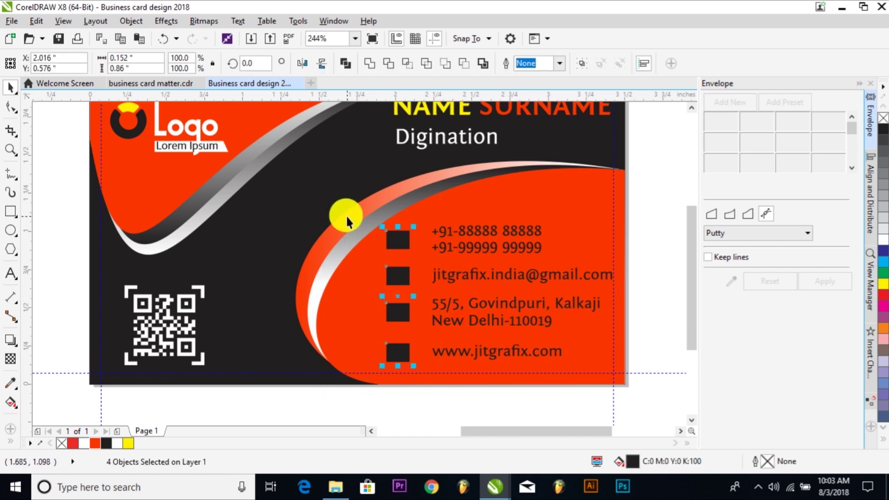
left_click(135, 22)
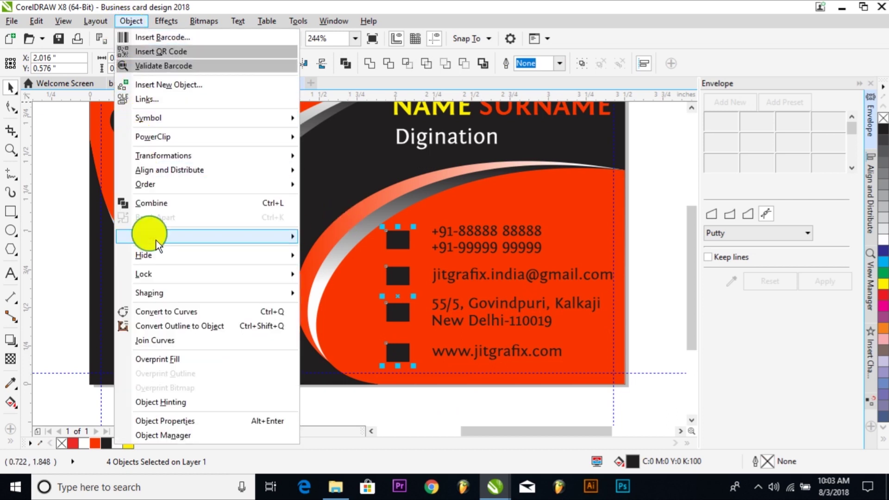
mouse_move(157, 240)
left_click(355, 244)
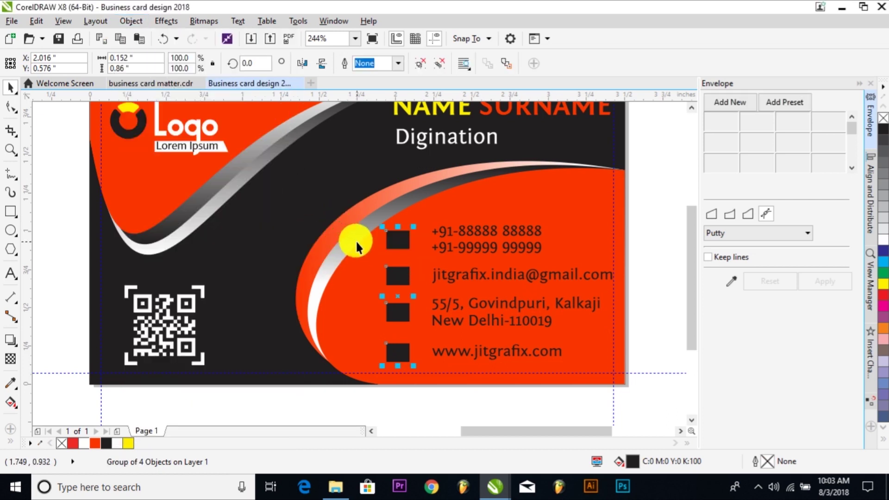
left_click(173, 406)
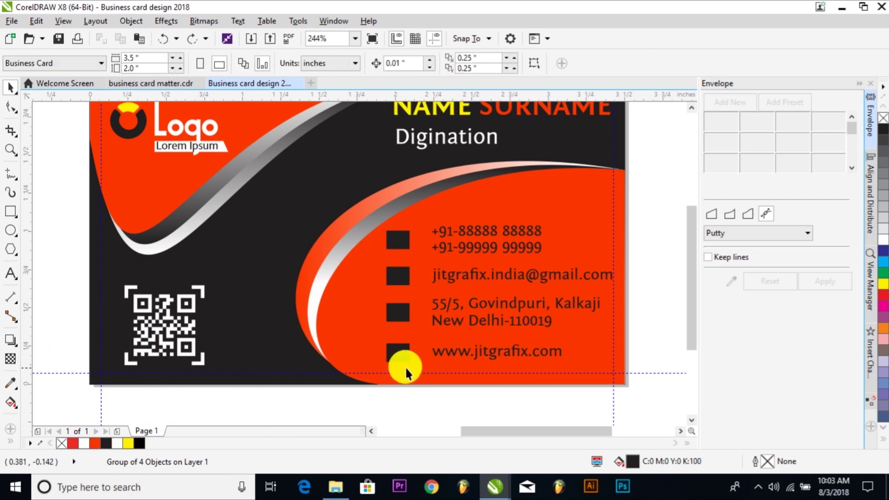
Step: Apply a linear fountain transparency to the rectangle group, fading from solid black near the text to transparent on the far side
left_click(398, 355)
left_click(11, 359)
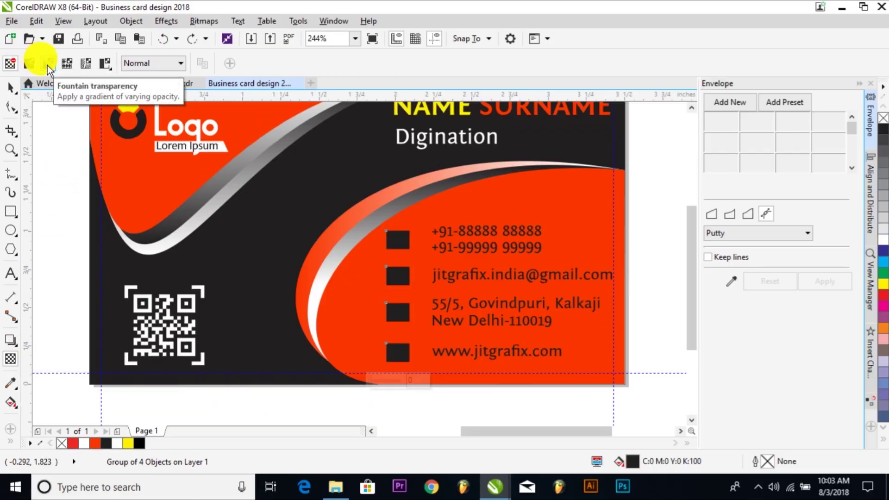
left_click(47, 65)
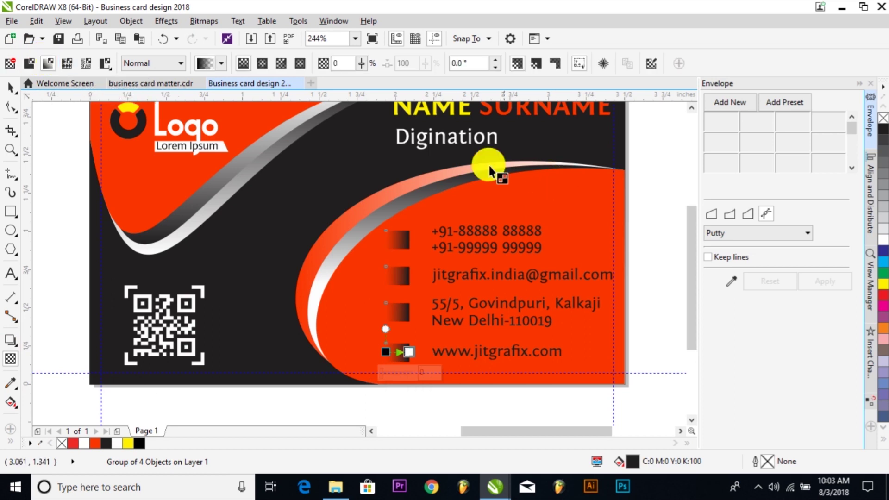
left_click_drag(409, 352, 429, 351)
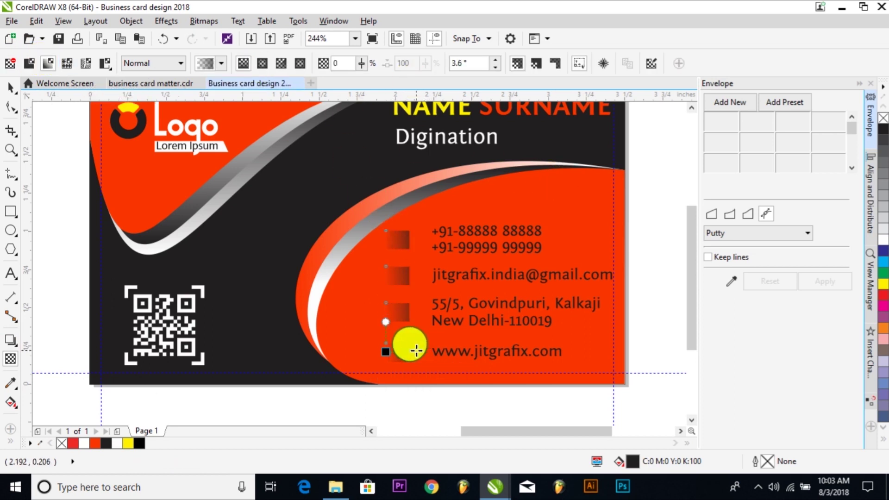
left_click_drag(401, 352, 403, 353)
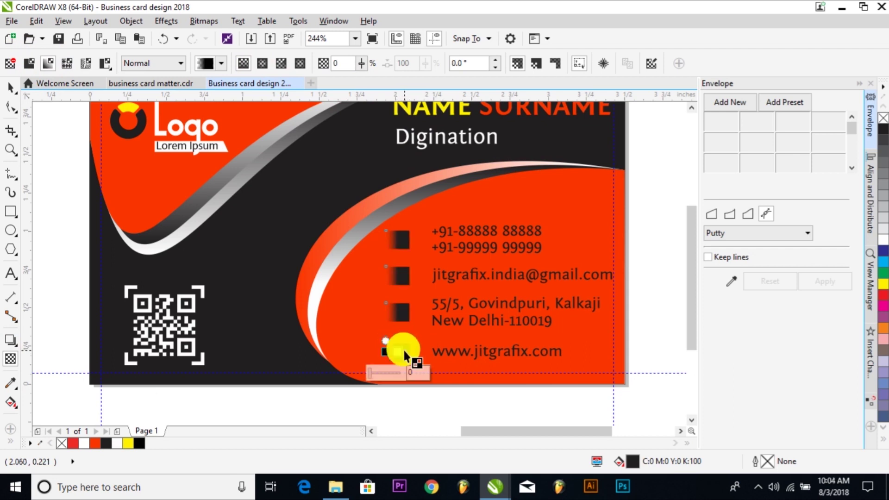
scroll(402, 353, "up", 3)
left_click_drag(385, 354, 401, 353)
key("space")
scroll(396, 337, "down", 5)
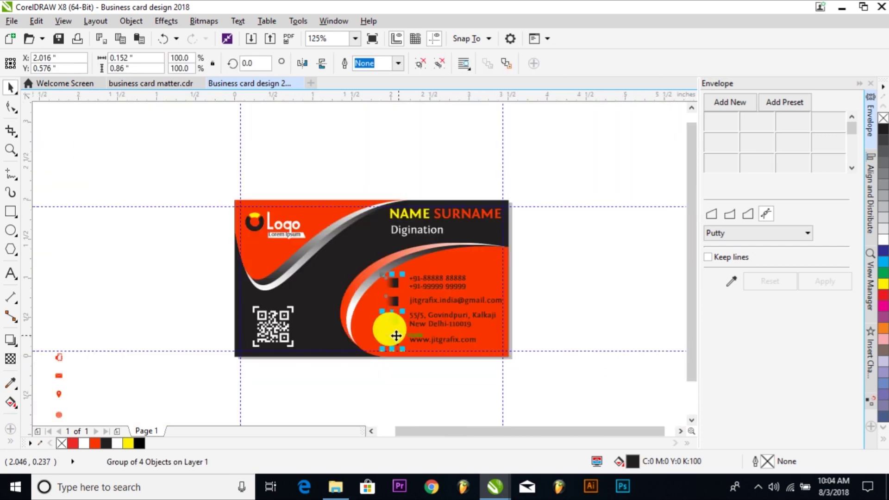
Step: Paste a copy of the faded rectangle group in place and mirror it horizontally
left_click(37, 20)
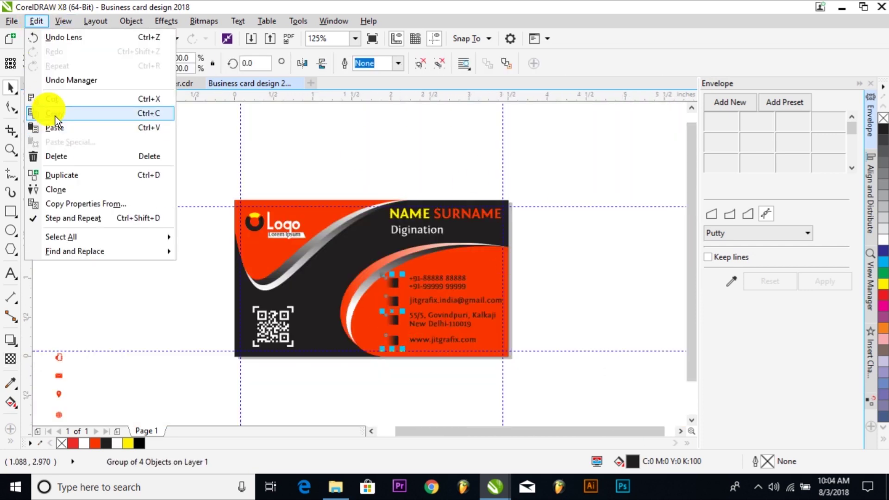
left_click(55, 114)
left_click(34, 22)
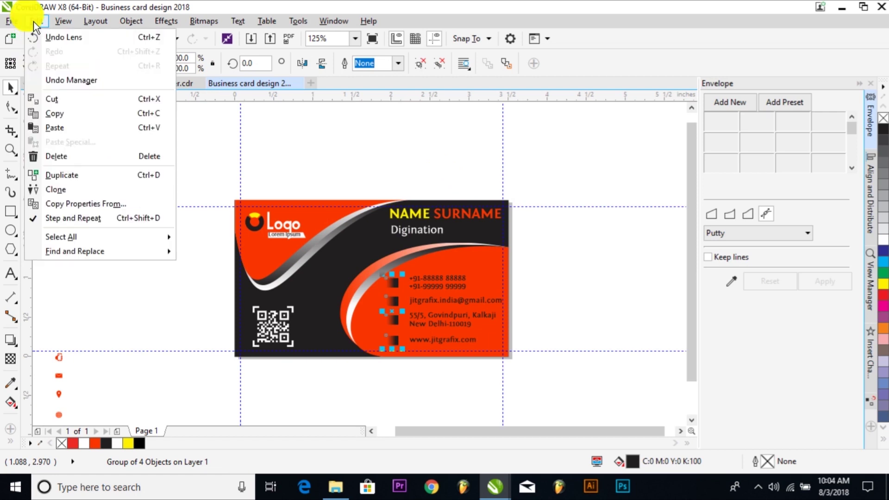
left_click(47, 126)
left_click(304, 60)
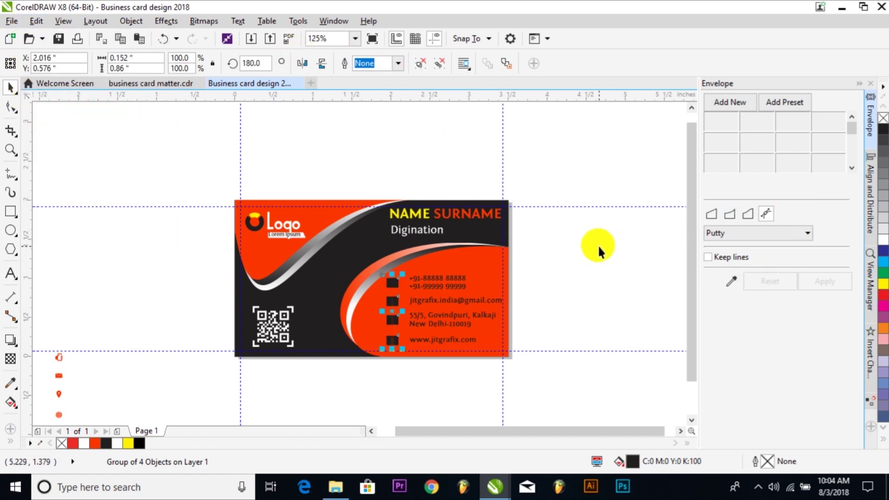
Step: Fill the mirrored rectangle group with white and widen it to about 0.193 inches
scroll(576, 244, "up", 4)
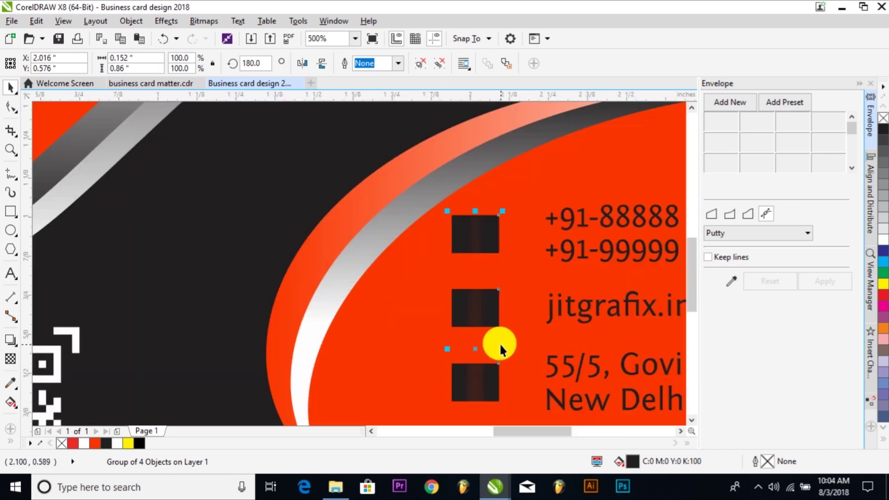
left_click(873, 234)
scroll(561, 271, "down", 2)
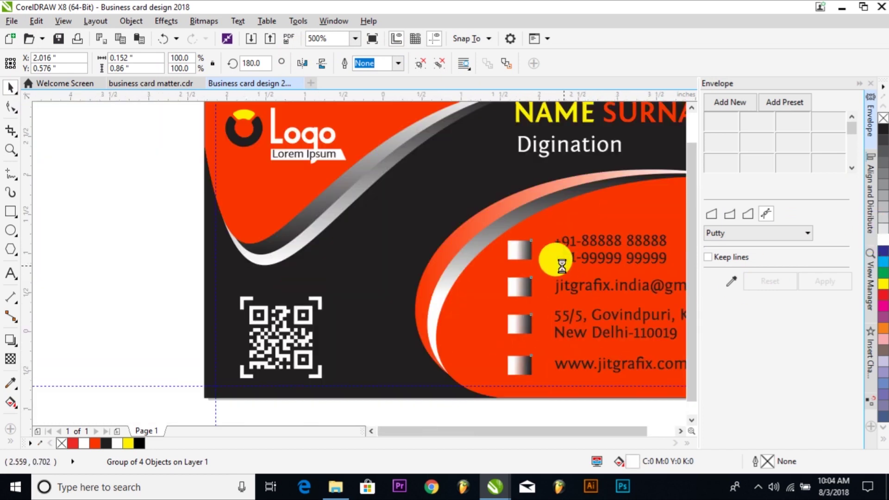
scroll(560, 264, "down", 2)
scroll(561, 301, "up", 1)
left_click_drag(535, 271, 538, 268)
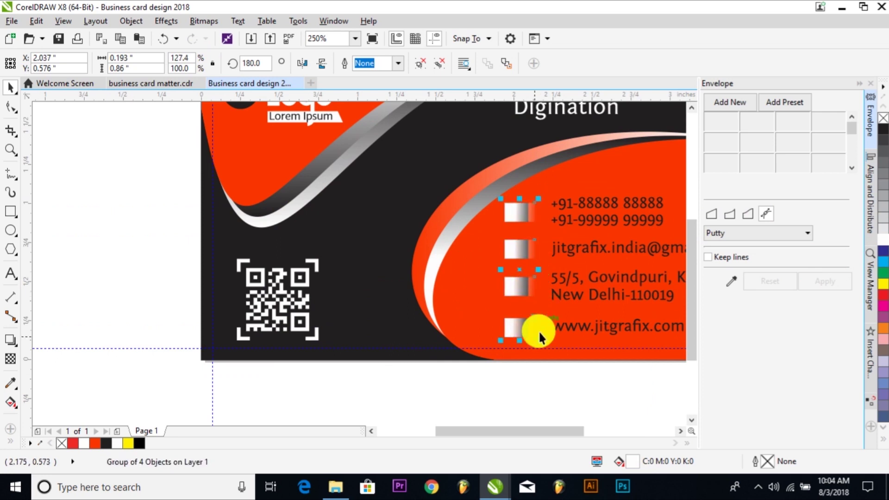
Step: Delete the white rectangle group and mirror the remaining black rectangle group horizontally
left_click(547, 374)
left_click(515, 252)
key("Delete")
left_click(515, 250)
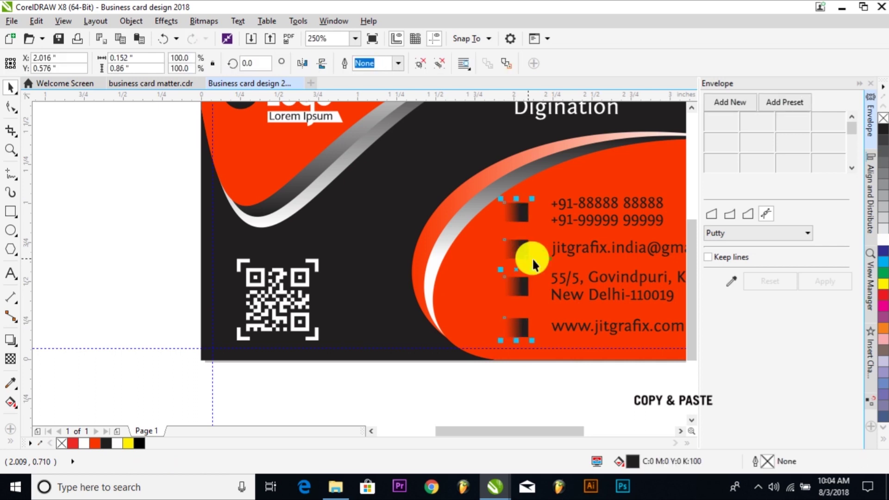
left_click(302, 60)
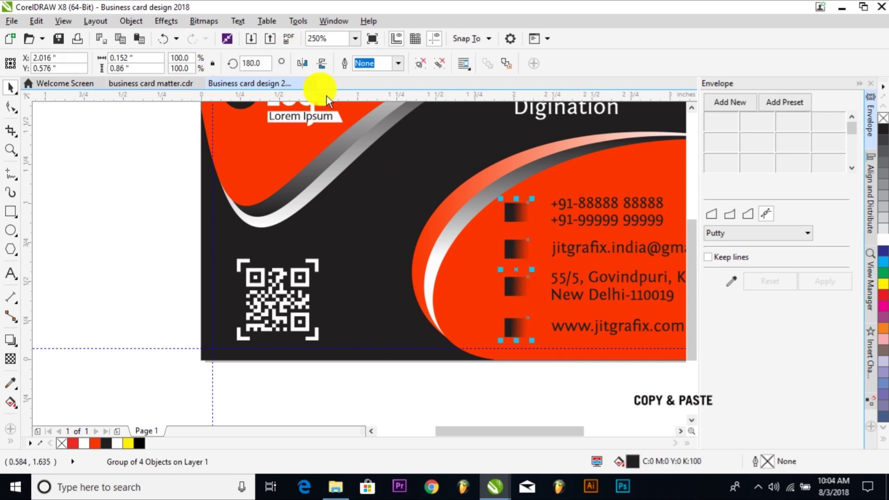
Step: Paste a white copy of the faded rectangle group in place, mirrored horizontally and widened to about 0.204 inches
left_click(523, 392)
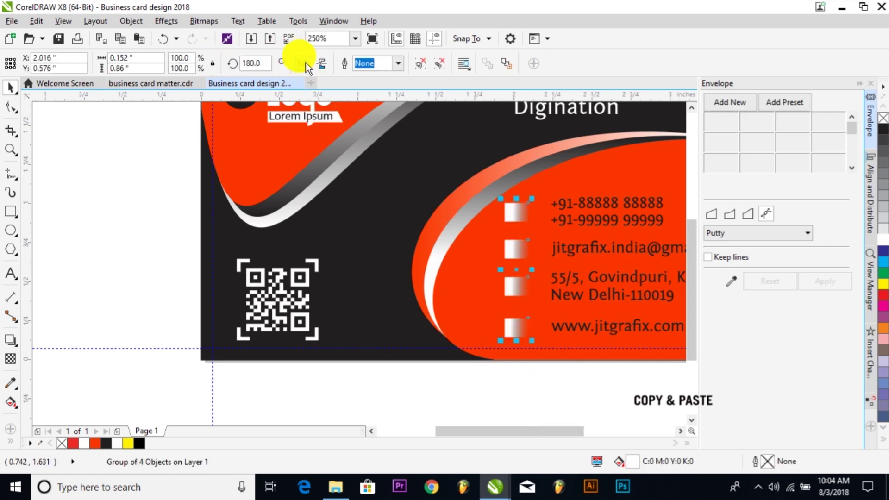
left_click(306, 62)
left_click_drag(499, 269, 492, 268)
left_click(581, 397)
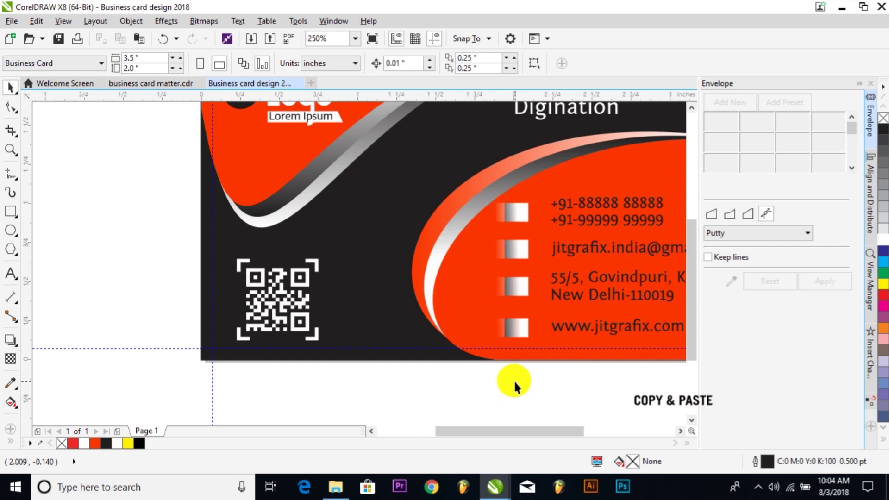
Step: Move the contact icons beside the card to just below it, under the backing rectangles, and group them
scroll(512, 379, "down", 1)
scroll(195, 403, "down", 1)
left_click_drag(160, 301, 214, 411)
left_click_drag(181, 343, 526, 357)
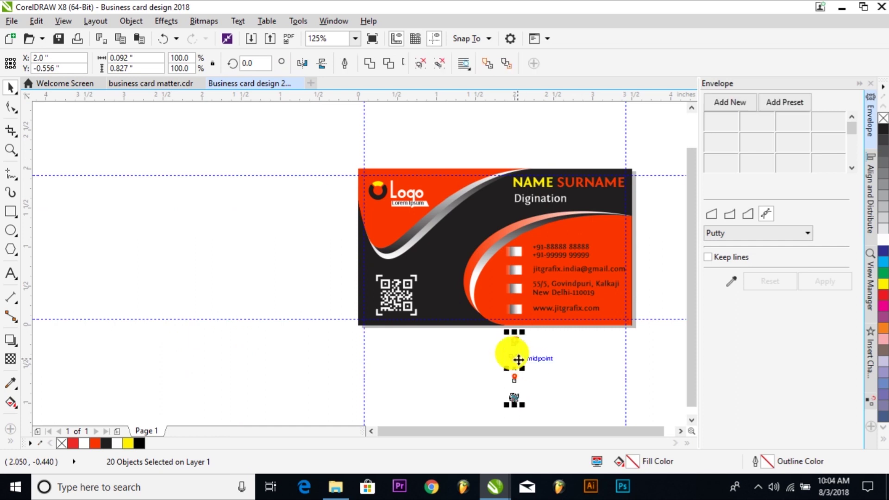
key("ctrl+g")
scroll(543, 353, "up", 2)
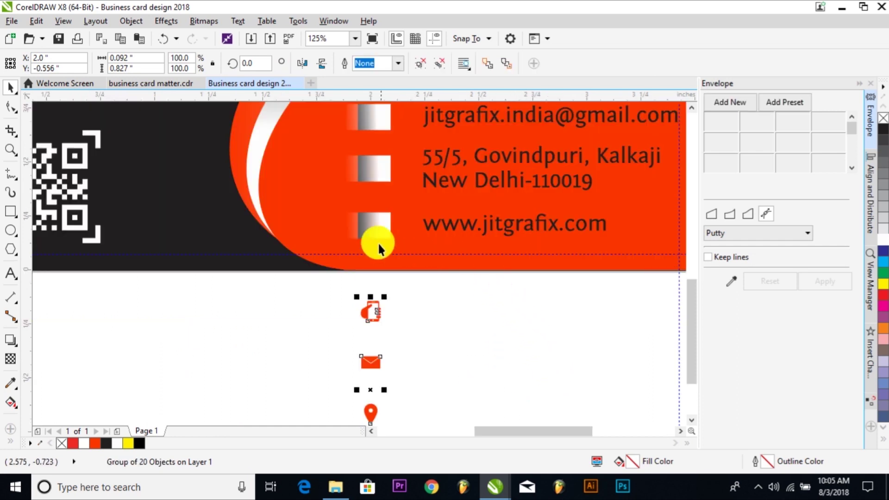
Step: Ungroup the contact icons and group the three parts of the phone icon on their own
key("ctrl+u")
scroll(373, 301, "down", 3)
left_click_drag(373, 301, 409, 215)
key("ctrl+g")
scroll(406, 218, "up", 3)
scroll(425, 295, "down", 6)
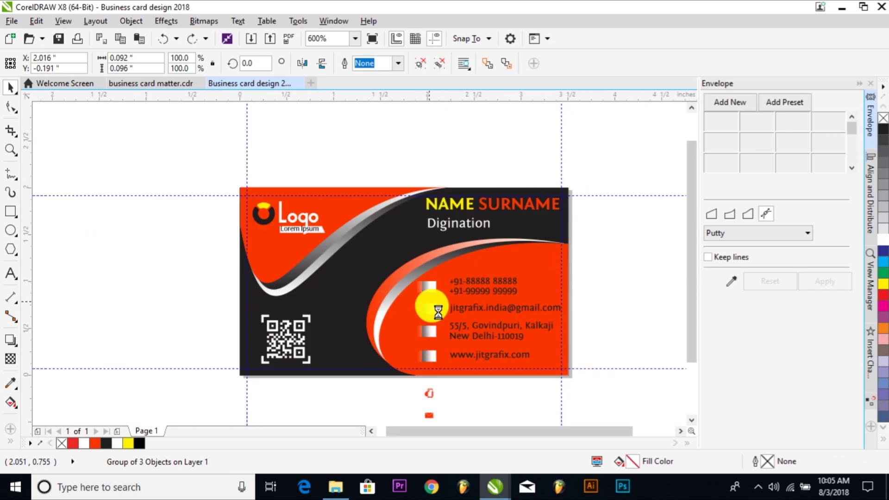
Step: Bring all the contact icons below the card to the front of the page
left_click_drag(468, 410, 418, 353)
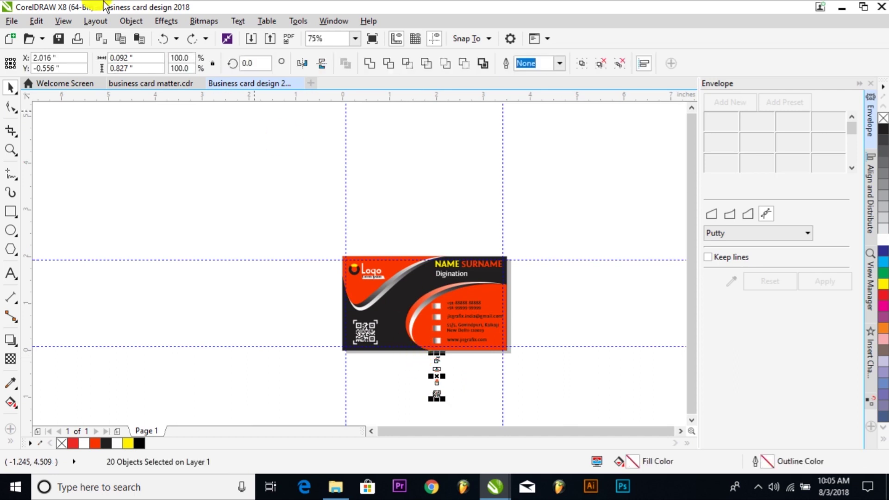
left_click(131, 21)
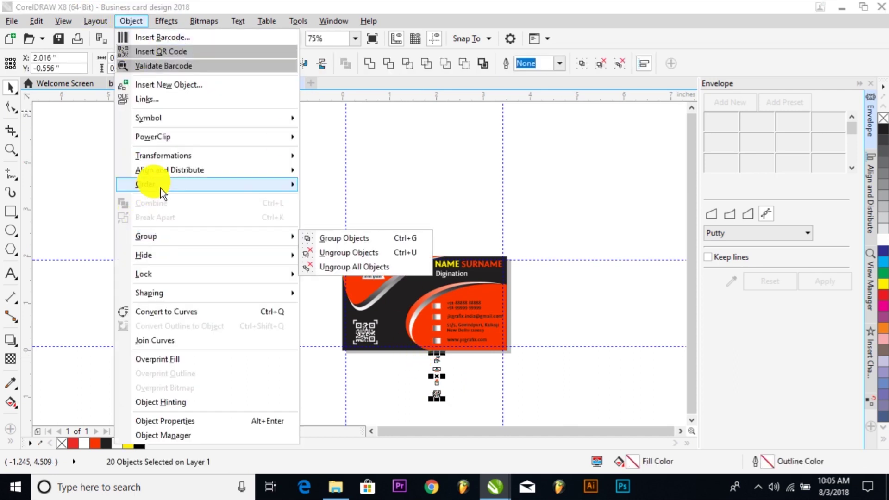
mouse_move(162, 185)
left_click(334, 186)
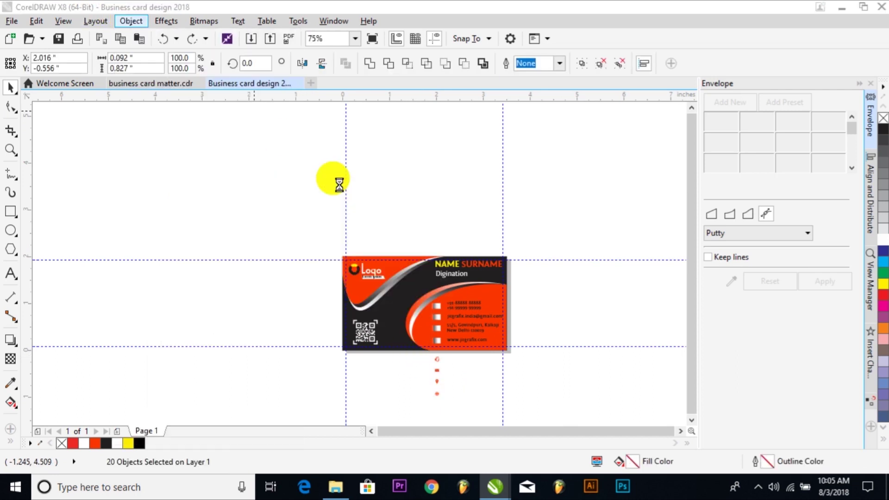
left_click(480, 404)
Step: Try to place the phone icon on the phone line's rectangle while the backing rectangles are still grouped
left_click_drag(312, 225, 405, 305)
scroll(533, 405, "up", 2)
left_click_drag(182, 131, 471, 409)
left_click_drag(383, 293, 382, 206)
scroll(382, 206, "up", 5)
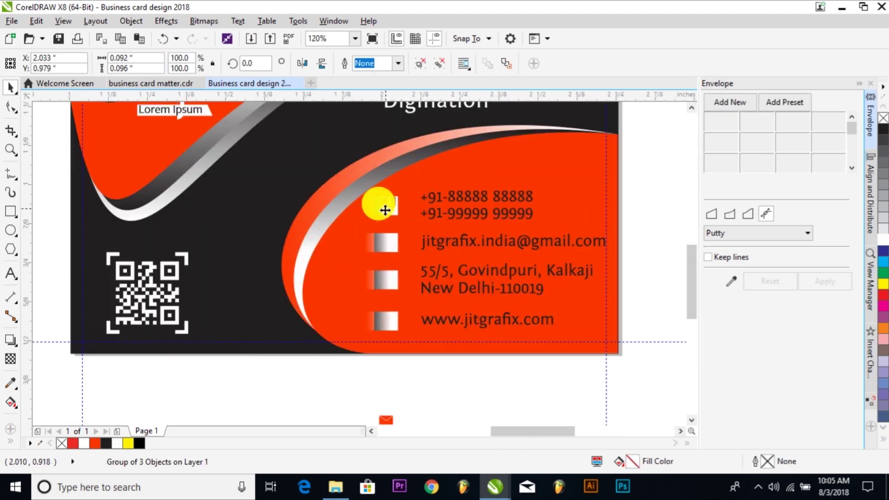
left_click(391, 215, "shift")
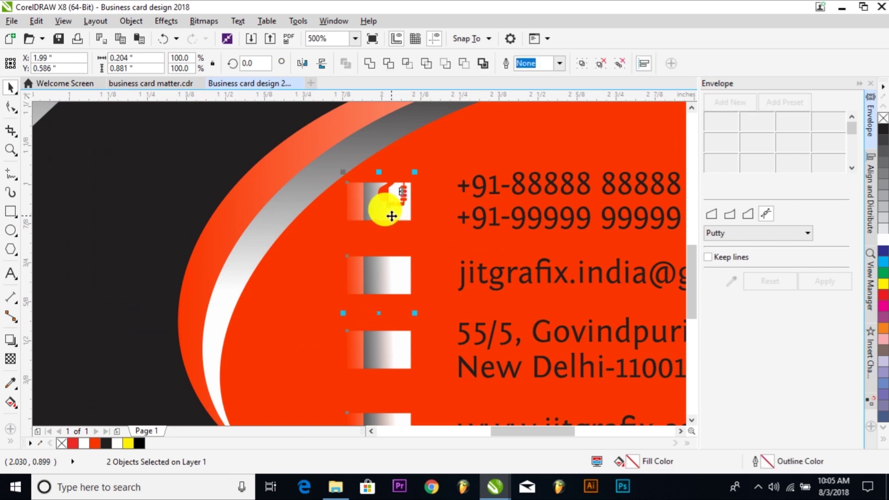
scroll(377, 214, "down", 3)
key("ctrl+z")
Step: Ungroup the white backing rectangles and align the phone icon's center horizontally with the phone line's rectangle
left_click(480, 394)
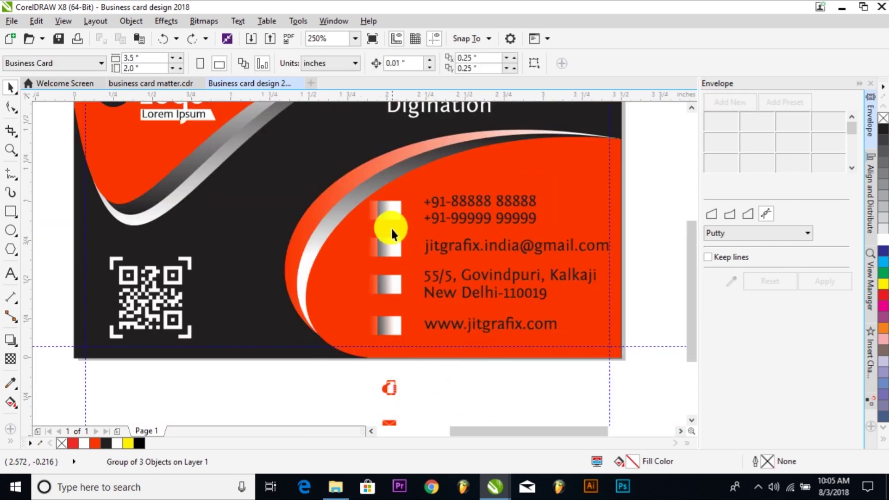
left_click(389, 219)
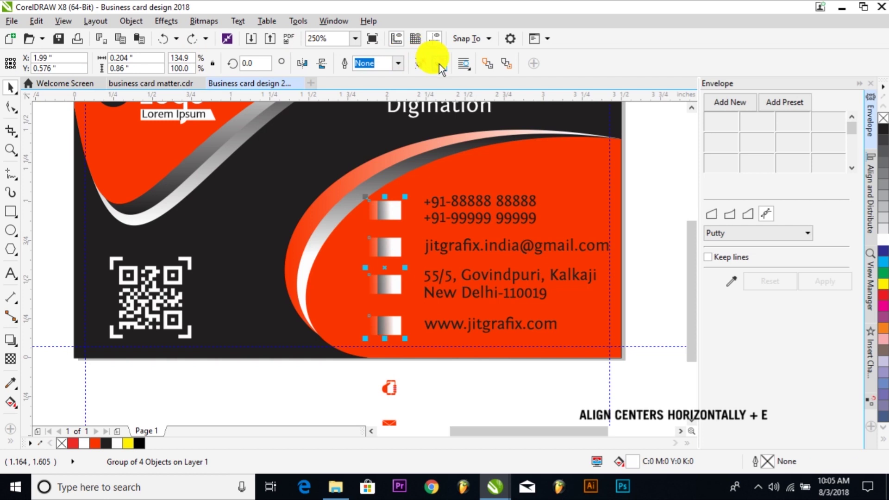
left_click(443, 409)
left_click(390, 388)
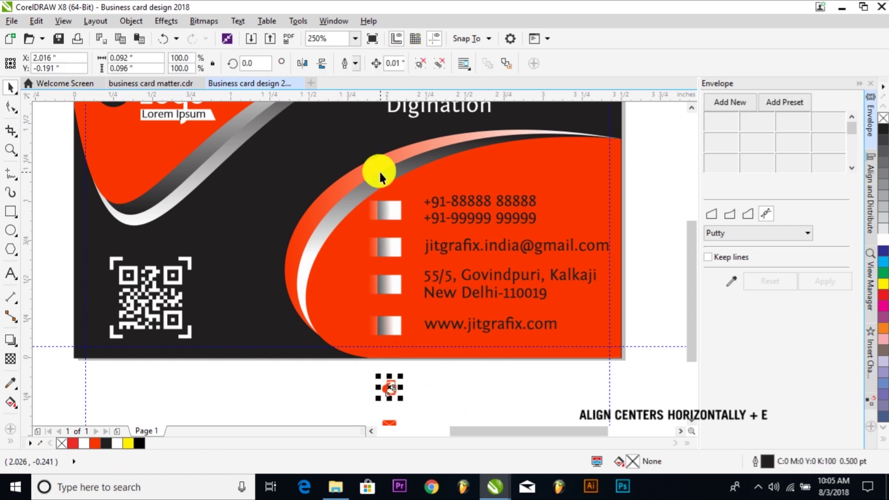
left_click(388, 203, "shift")
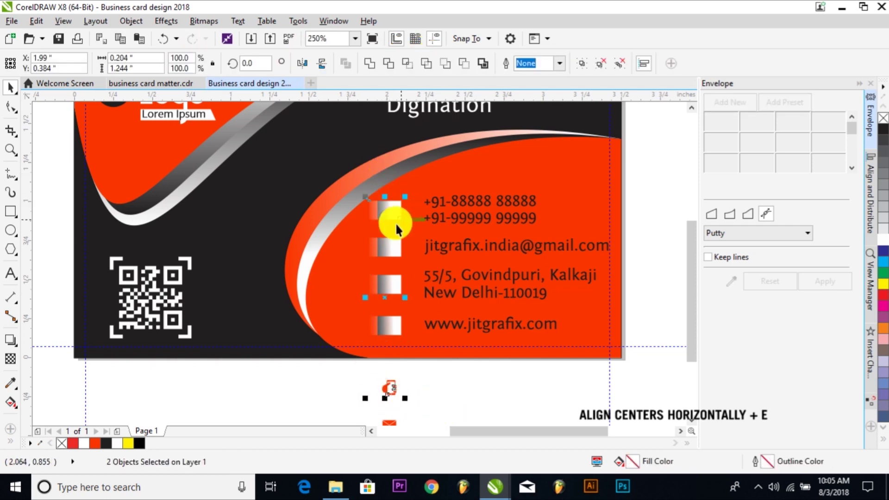
key("e")
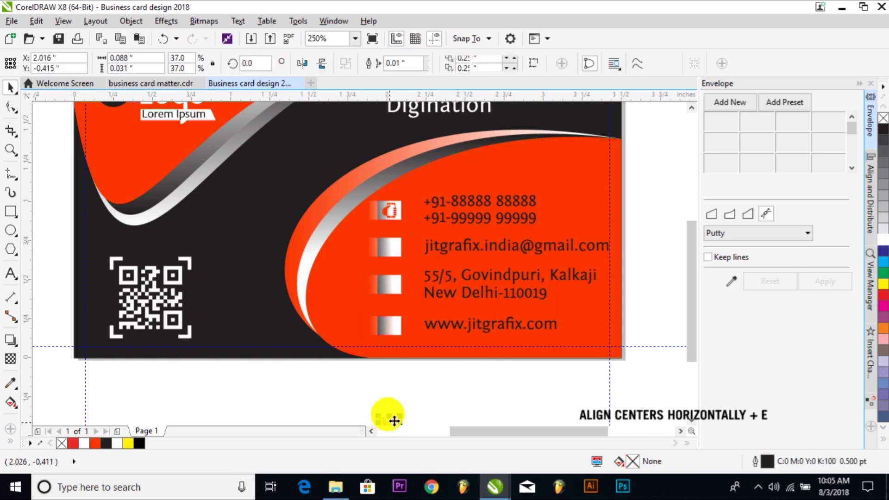
Step: Try to align the ungrouped envelope icon with the e-mail line's backing rectangle
scroll(391, 420, "down", 2)
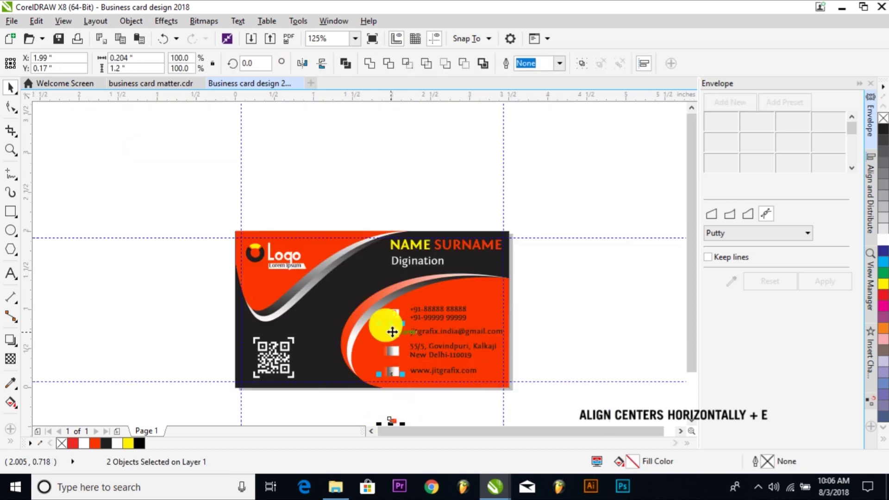
left_click_drag(392, 332, 392, 331)
key("ctrl+z")
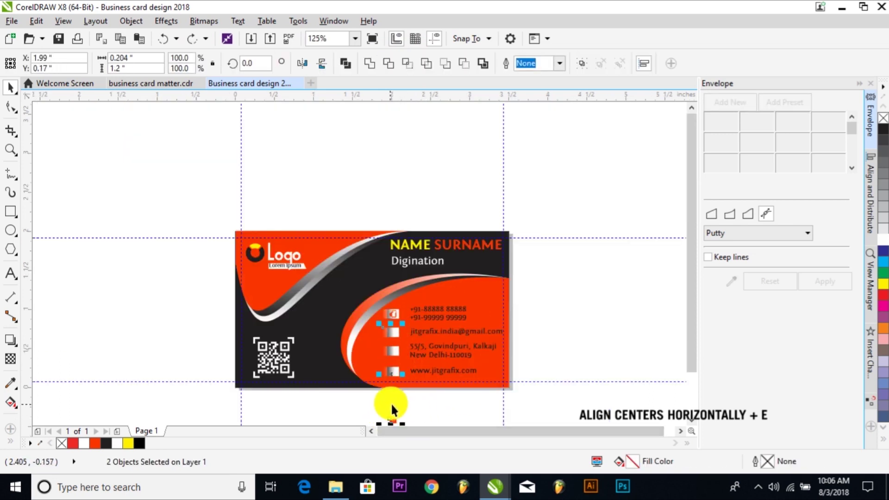
Step: Group the two parts of the envelope icon below the card
scroll(390, 402, "down", 2)
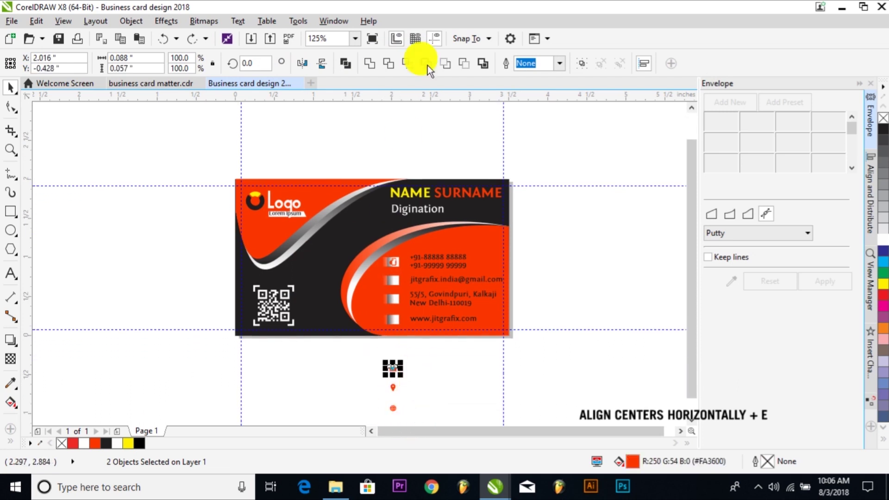
left_click(131, 22)
mouse_move(163, 235)
left_click(318, 238)
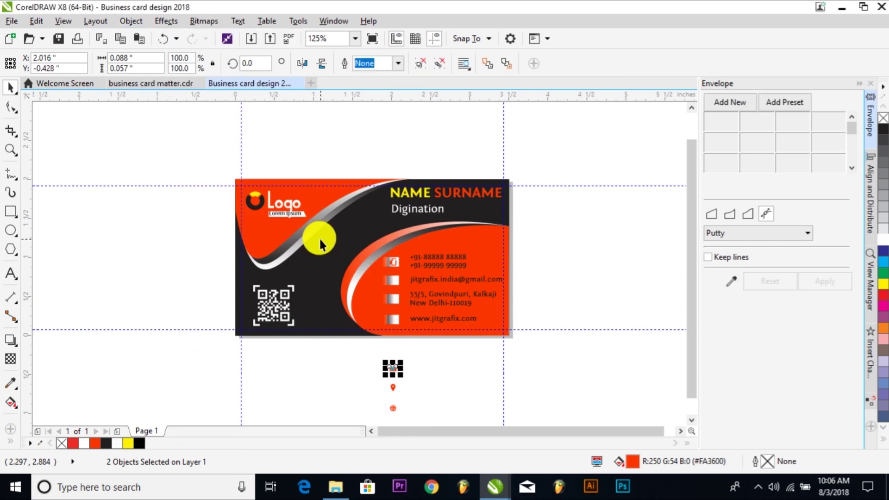
key("ctrl+z")
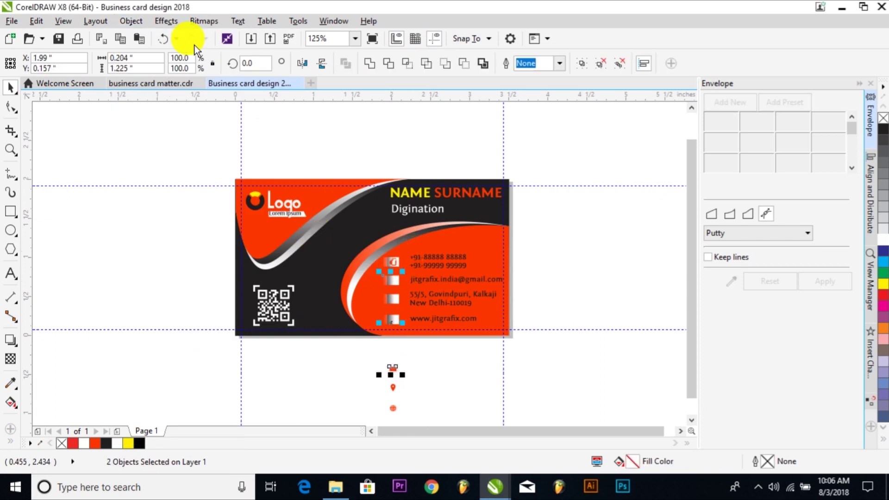
Step: Align the envelope icon's center horizontally with the e-mail line's backing rectangle
left_click(130, 21)
mouse_move(172, 175)
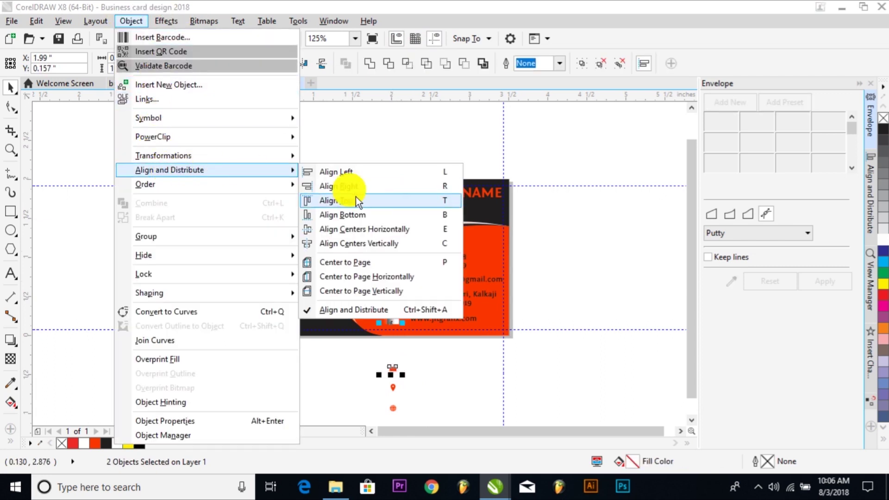
left_click(410, 228)
left_click(411, 369)
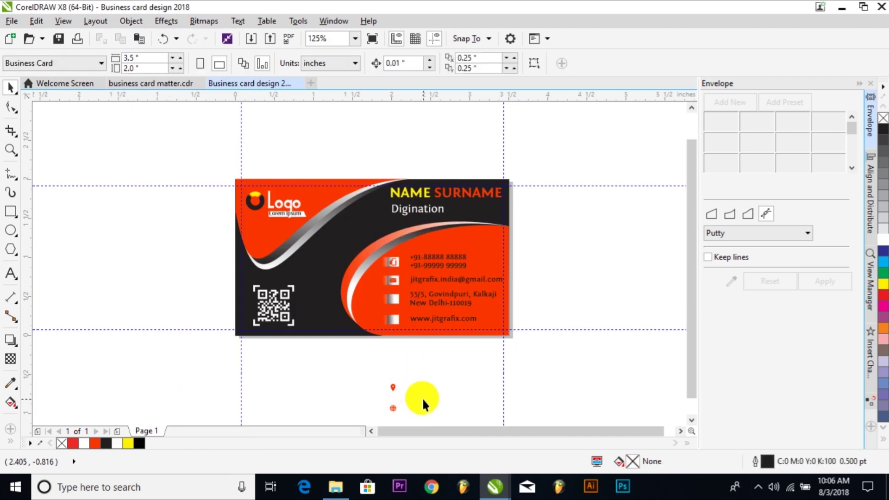
Step: Align the location pin icon's center horizontally with the address line's backing rectangle
left_click(393, 387)
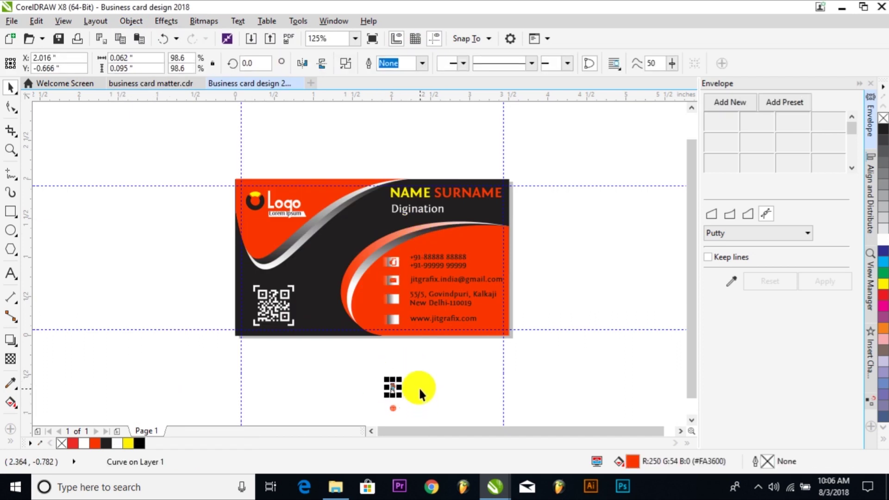
left_click(388, 291, "shift")
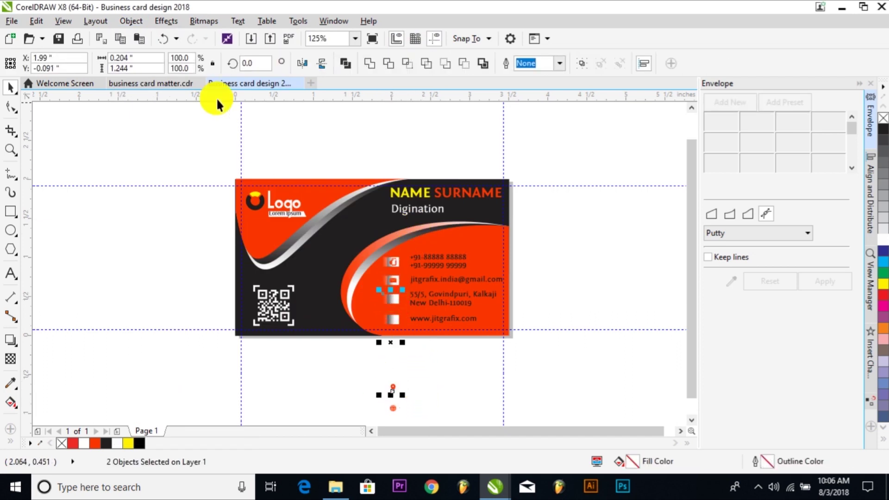
left_click(135, 21)
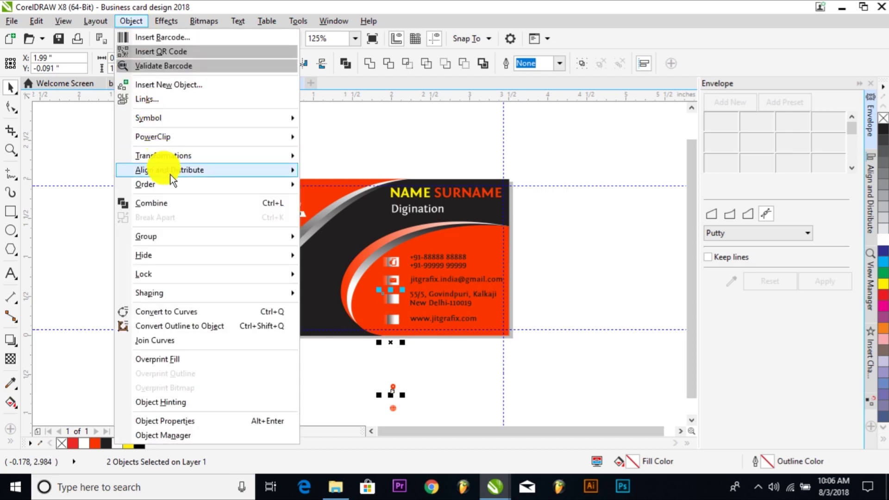
mouse_move(156, 170)
left_click(357, 227)
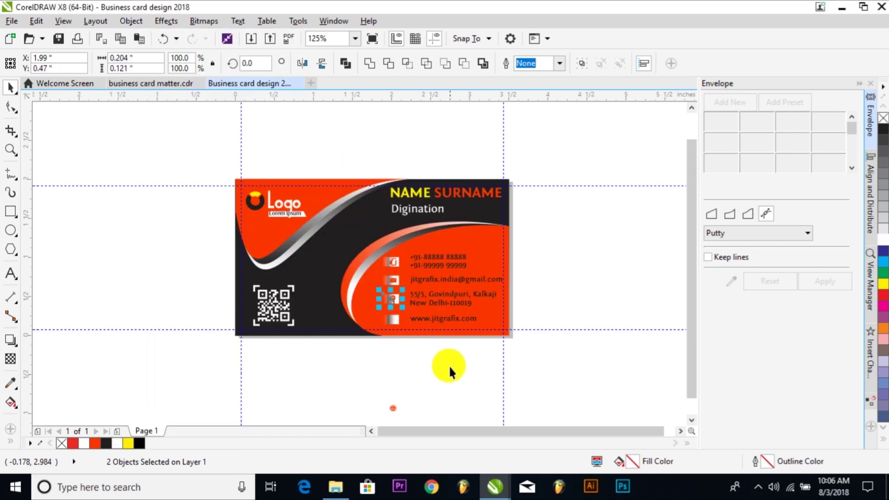
Step: Align the globe icon's center horizontally with the website line's backing rectangle, leaving the orange background curve out of the selection
scroll(370, 379, "down", 1)
left_click(388, 379)
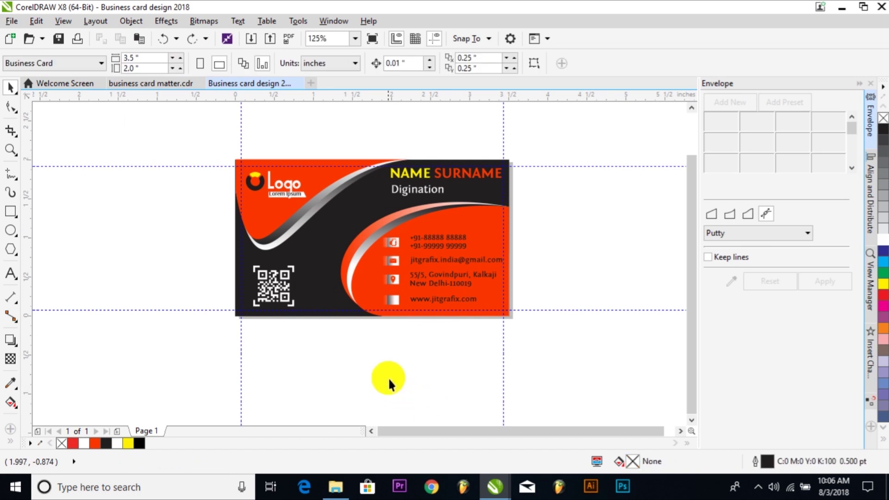
left_click(393, 389)
left_click(393, 304, "shift")
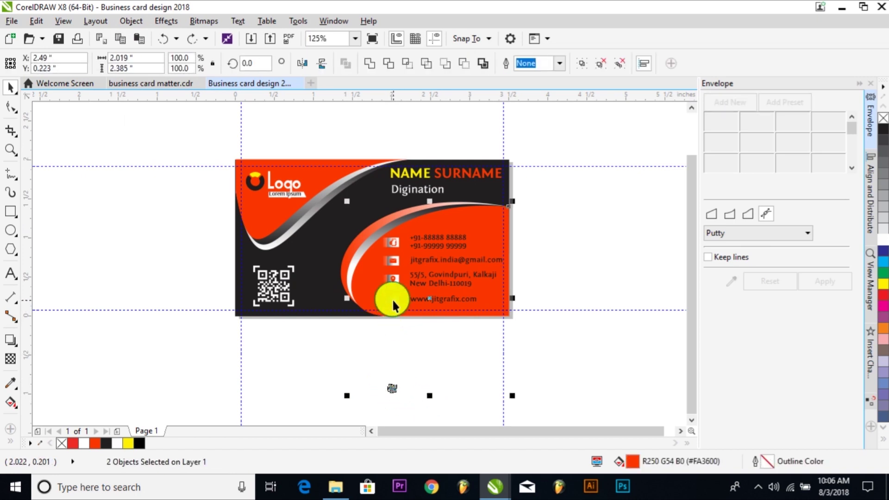
left_click(391, 298, "shift")
left_click(356, 277, "shift")
key("e")
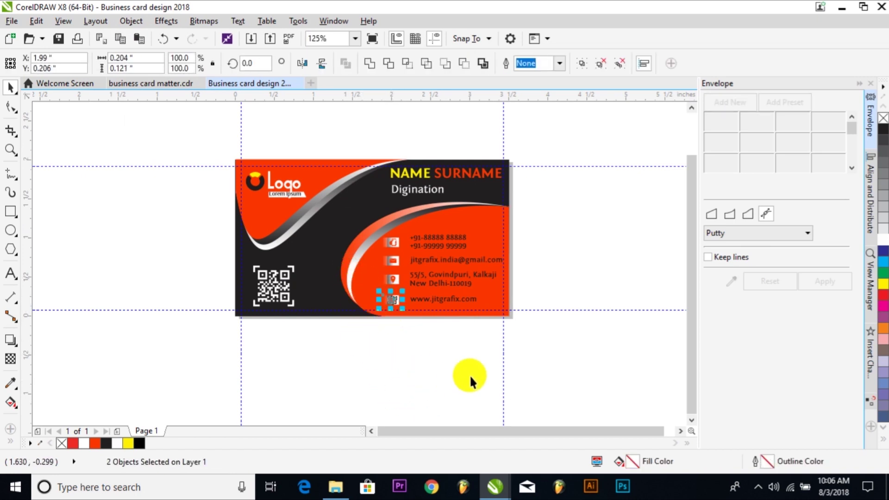
left_click(432, 350)
key("z")
left_click_drag(391, 277, 579, 376)
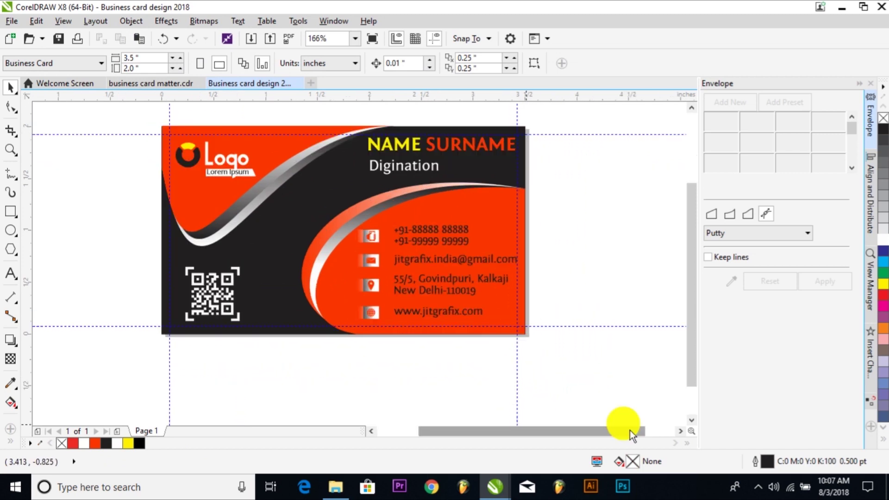